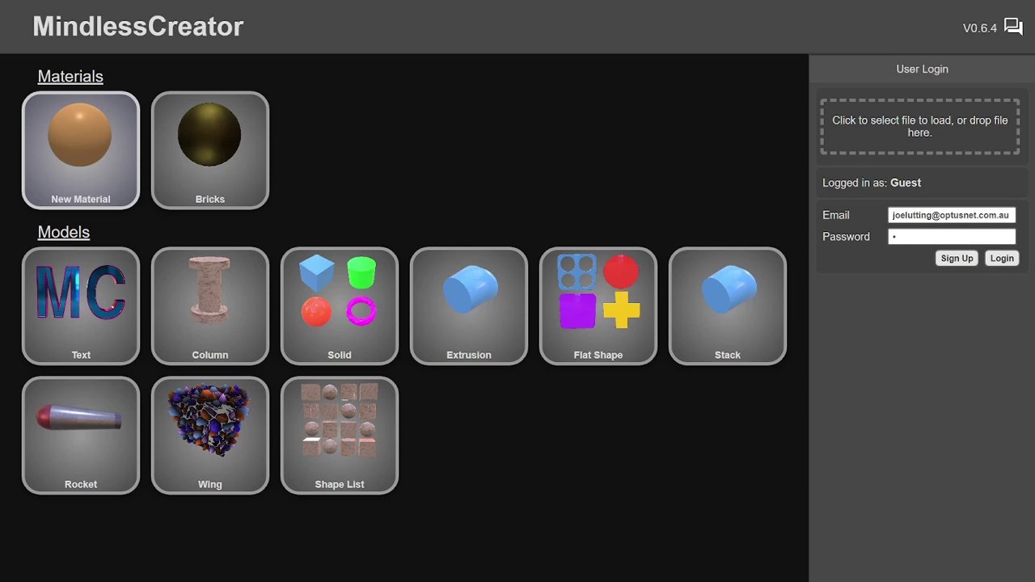
- Create a new material and add a Tiled Shapes List node to it
click(81, 150)
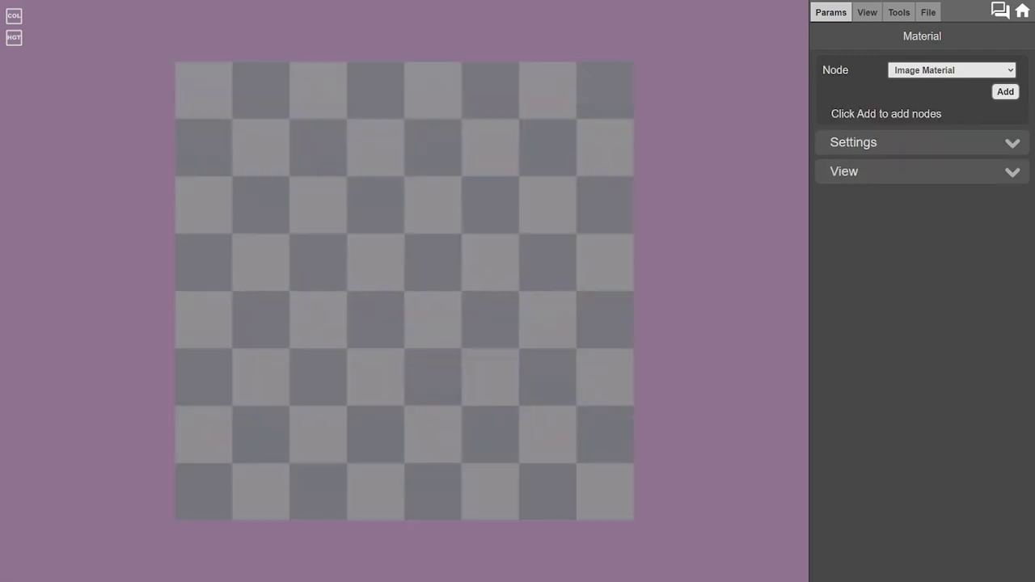
click(952, 71)
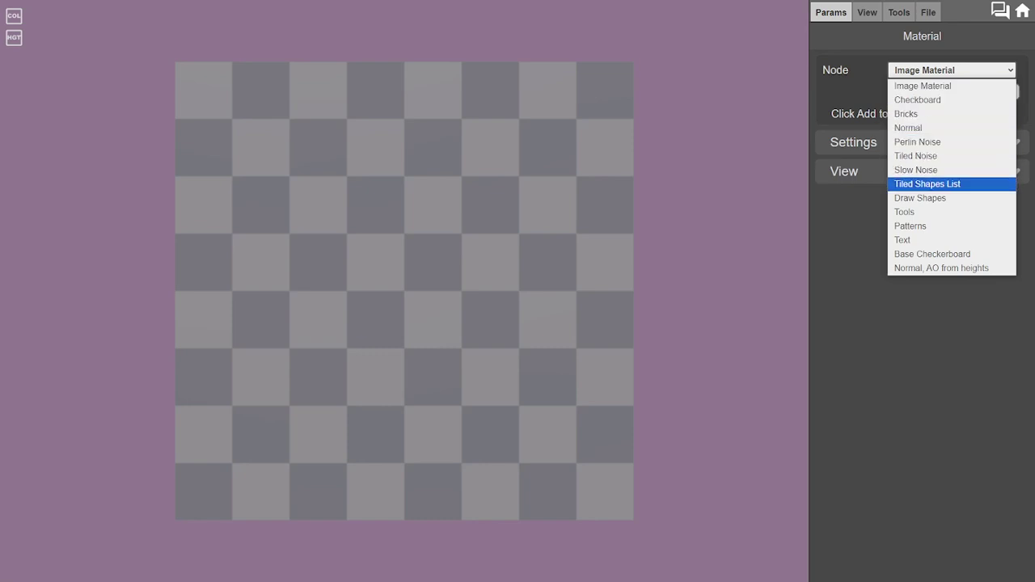
click(927, 184)
click(1005, 92)
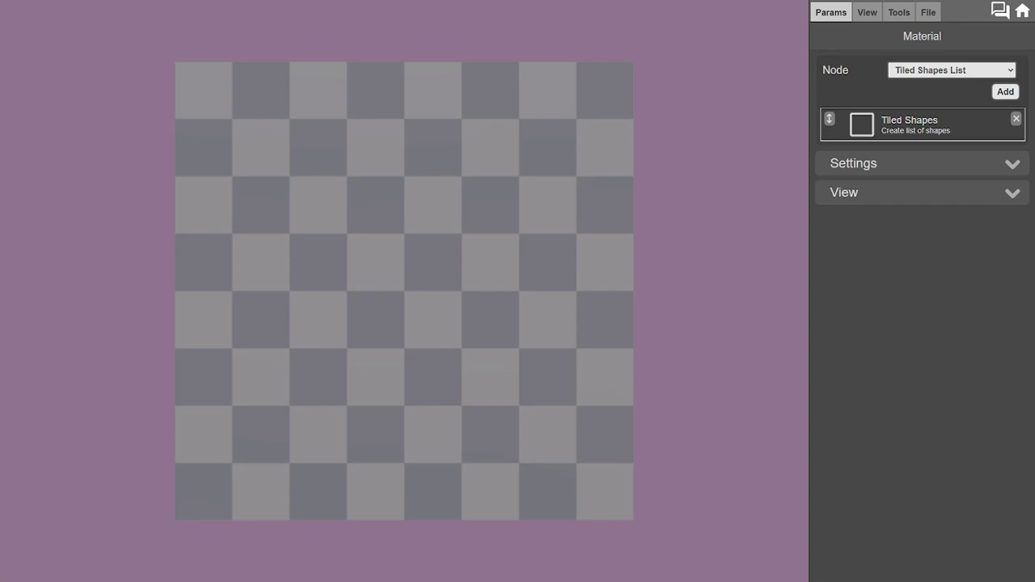
- Add a Draw Shapes node to the material below the Tiled Shapes node
mouse_move(522, 8)
click(951, 69)
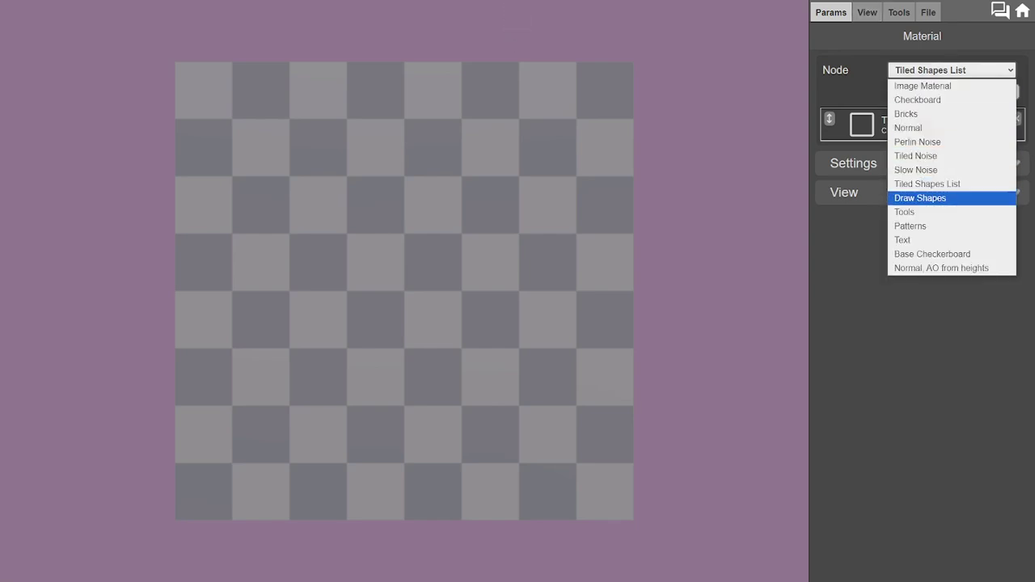
click(923, 197)
click(1005, 92)
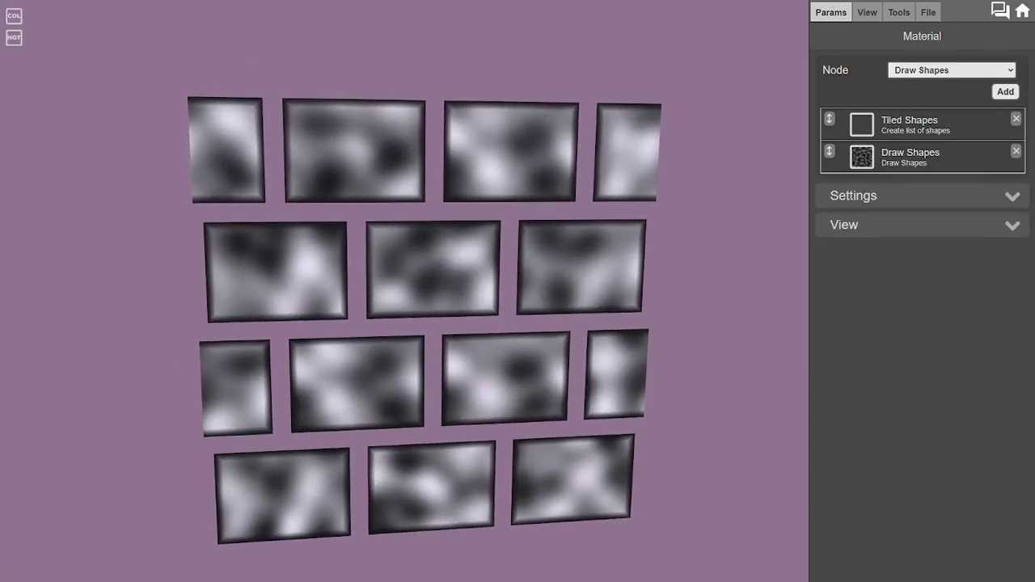
- In the Tiled Shapes node, set Padding X and Padding Y to 16, Tile X to 3 and Tile Y to 6
click(909, 125)
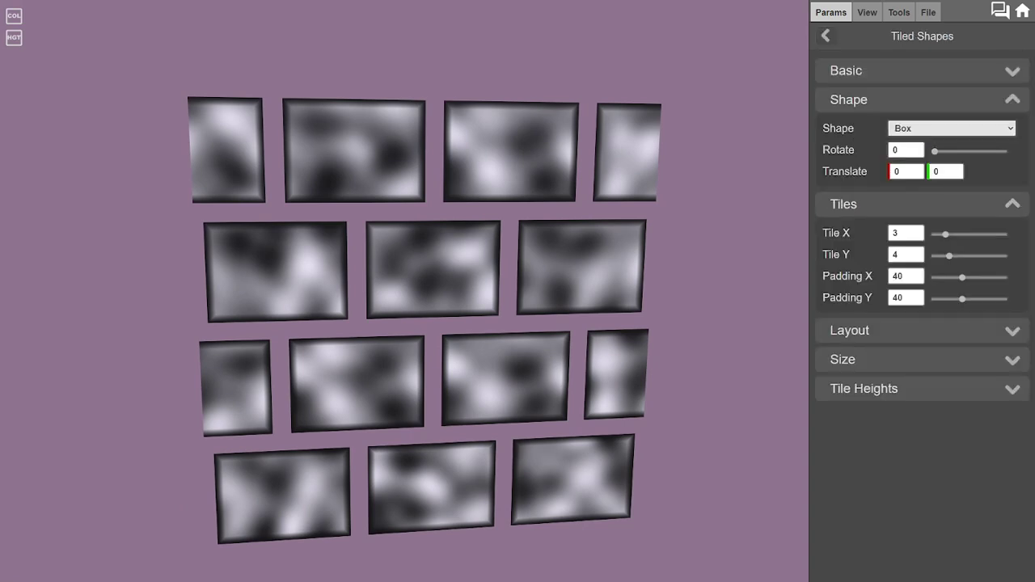
click(945, 277)
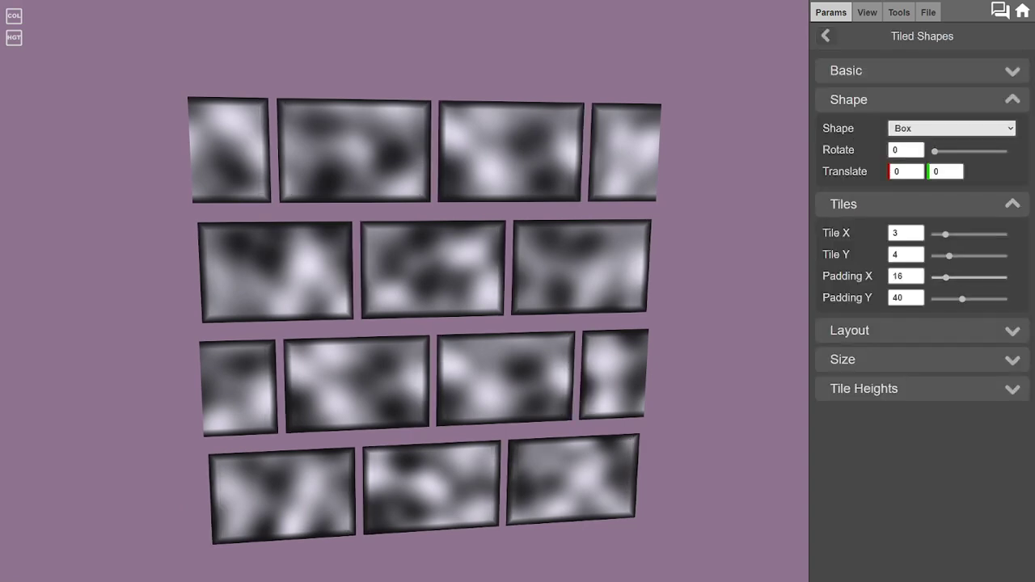
click(945, 299)
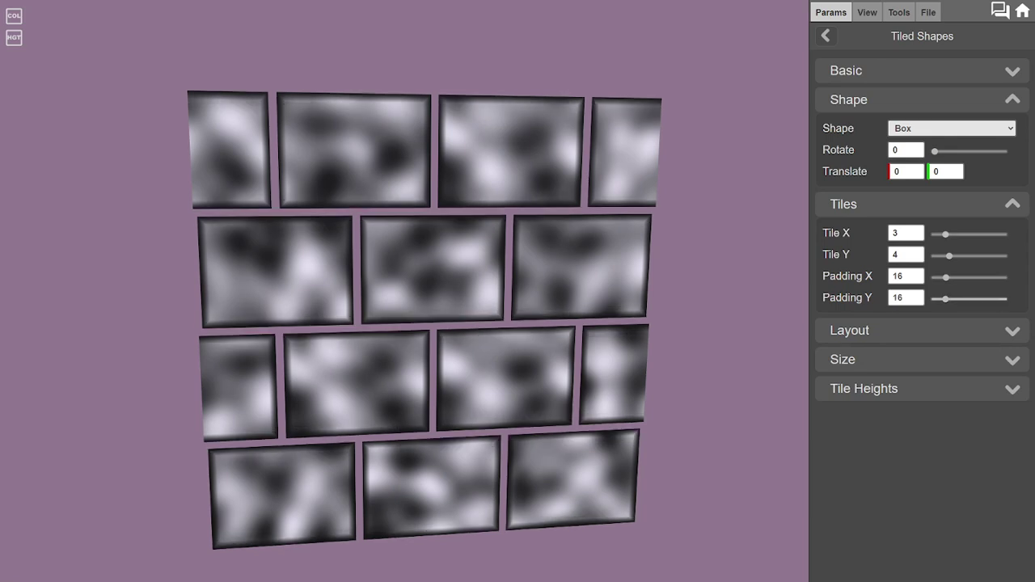
mouse_move(945, 234)
mouse_down()
mouse_move(955, 235)
mouse_move(947, 234)
mouse_move(959, 256)
mouse_move(941, 234)
mouse_up()
drag(566, 307, 566, 266)
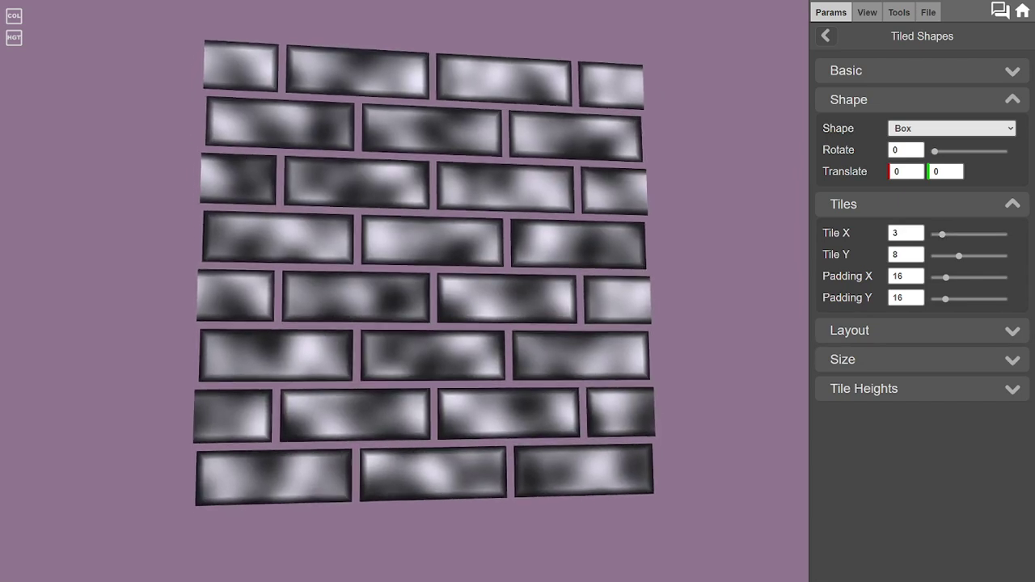
drag(958, 255, 952, 255)
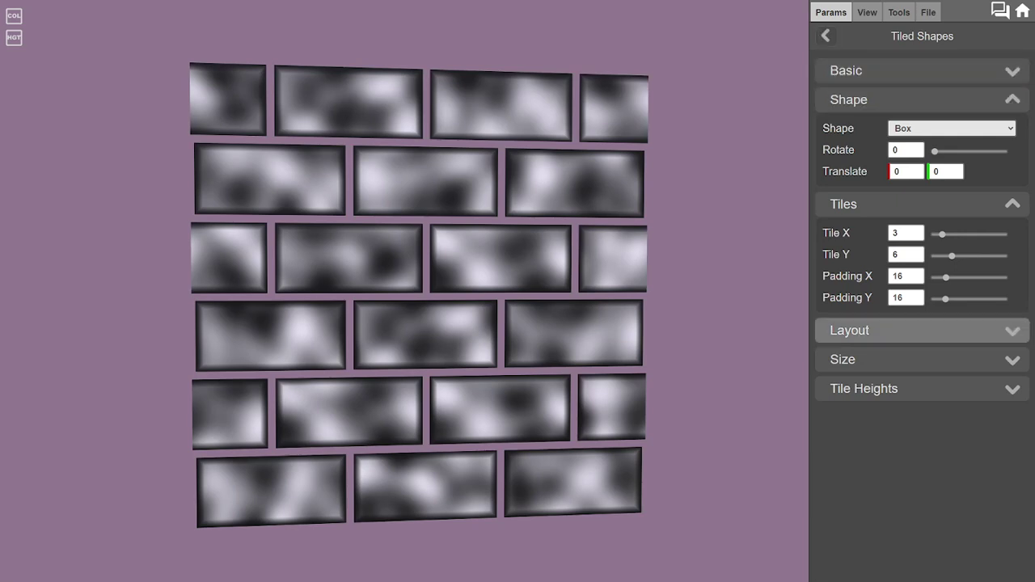
- Set the border size of the tiled shapes to 0.117
click(863, 388)
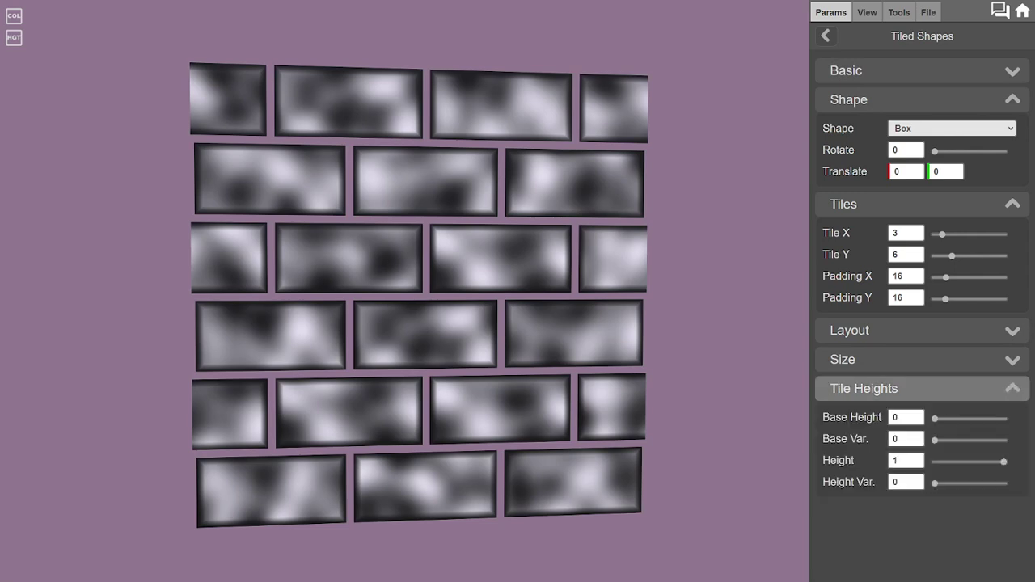
click(863, 388)
click(842, 359)
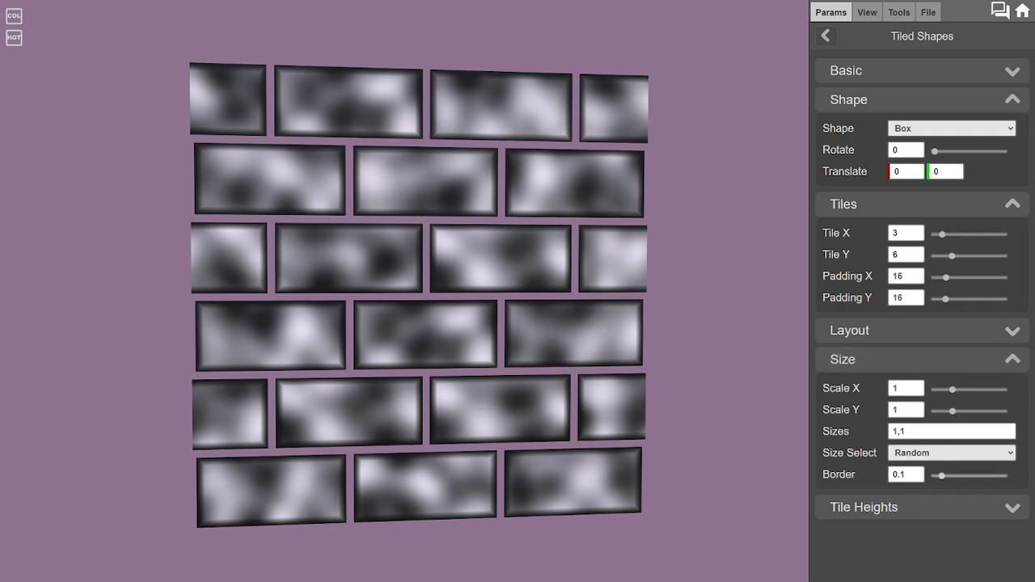
mouse_move(941, 475)
mouse_down()
mouse_move(956, 475)
mouse_move(943, 476)
mouse_up()
- Try several tile shapes in turn, including Ellipse, Diamond and Random Polygon
click(951, 128)
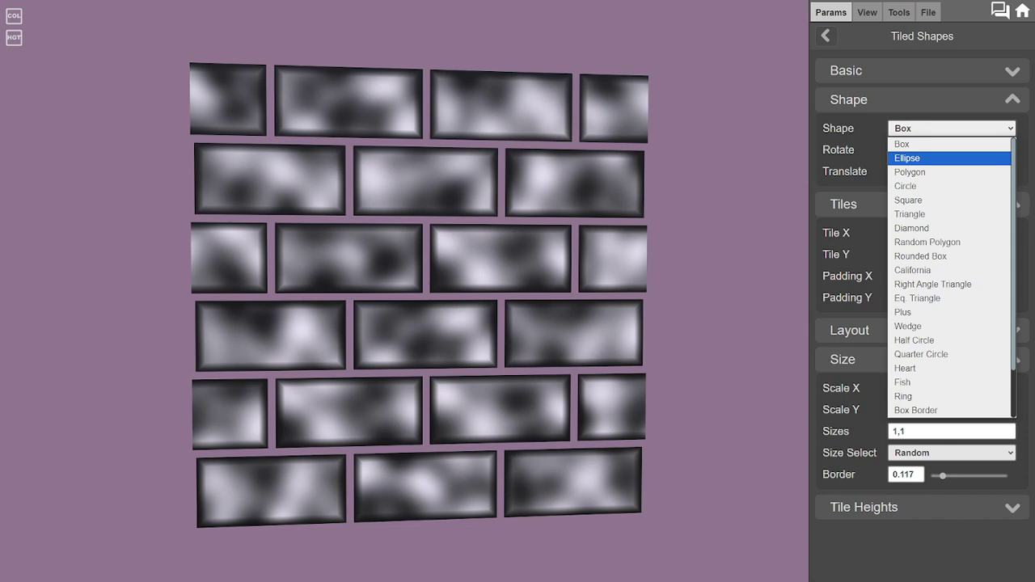
click(907, 158)
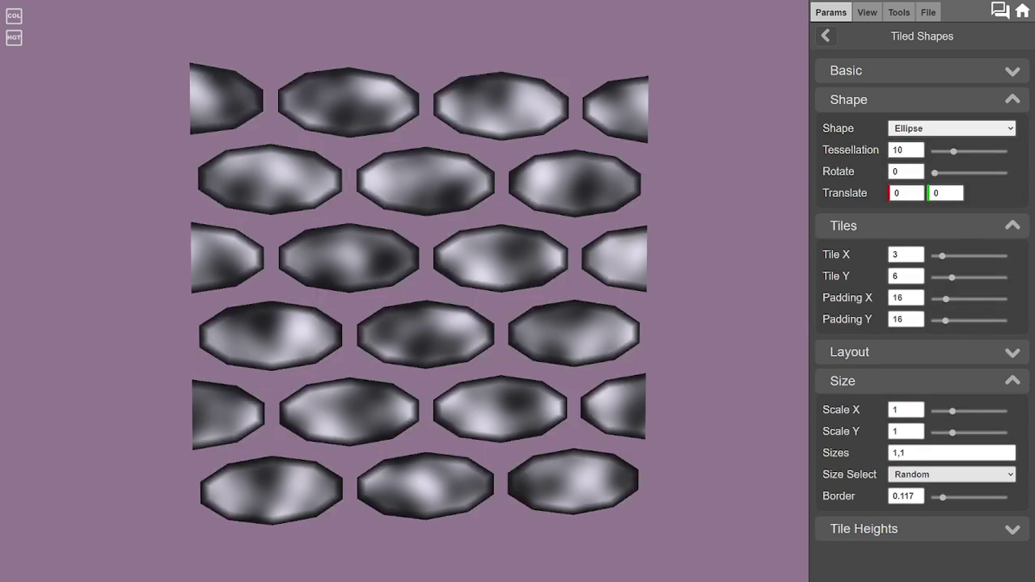
click(951, 128)
key(Down)
key(Down)
key(Return)
key(alt+Down)
key(Down)
key(Return)
key(alt+Down)
key(Down)
key(Return)
key(alt+Down)
key(Down)
key(Return)
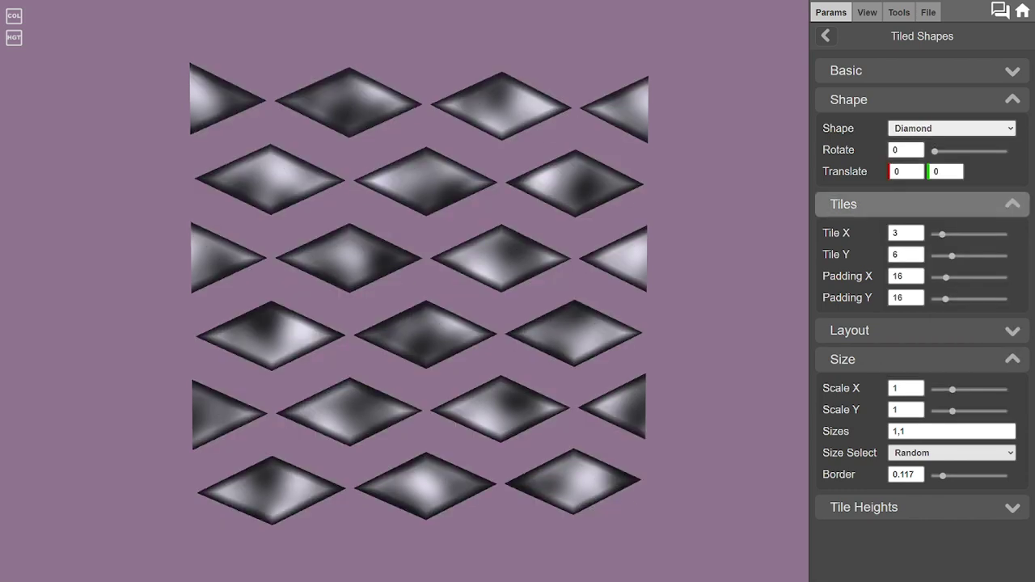
key(alt+Down)
key(Down)
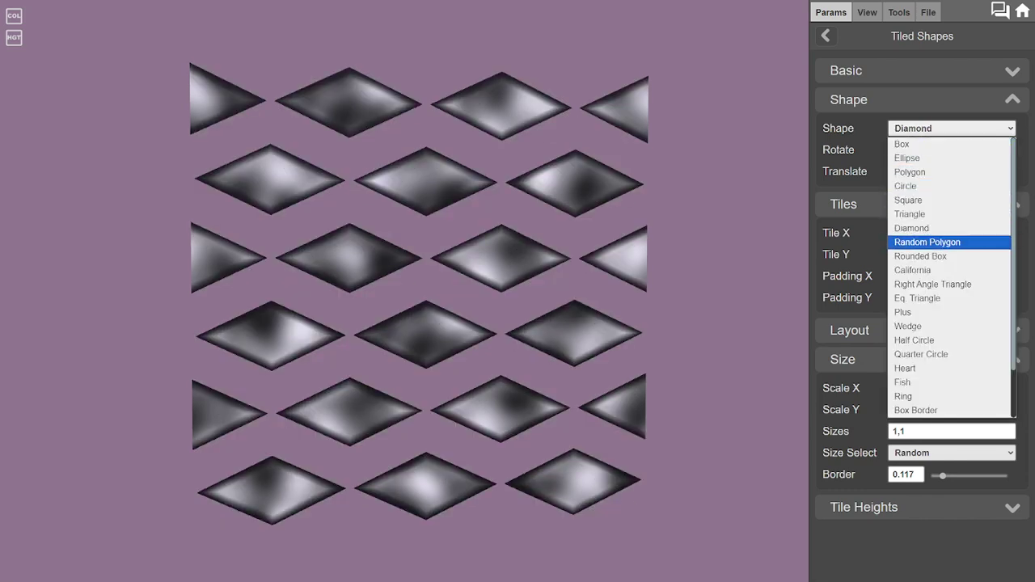
key(Return)
- Try the Plus tile shape with a line width of 0.5
key(alt+Down)
key(Down)
key(Down)
key(Down)
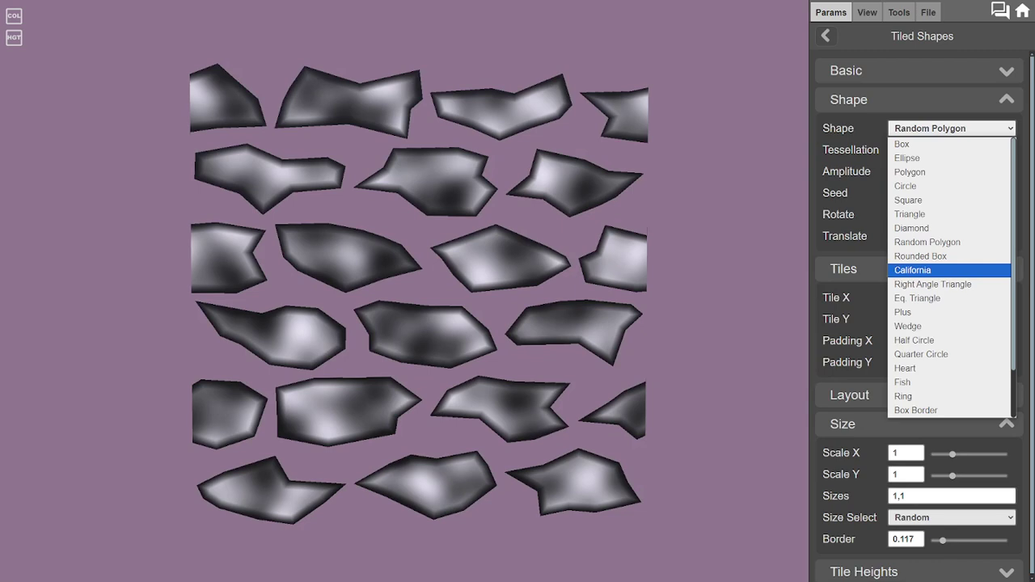
key(Up)
key(Up)
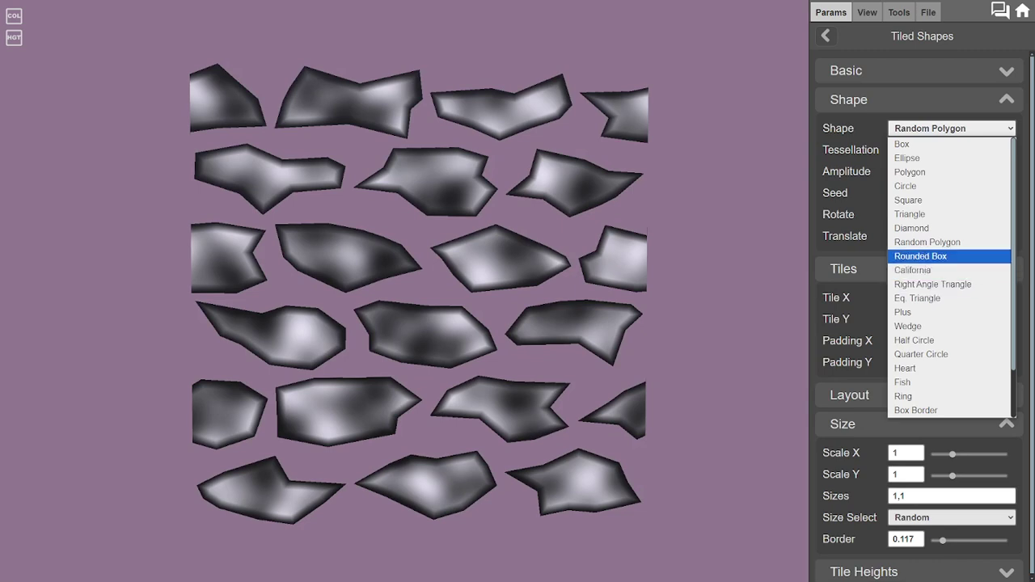
key(Down)
key(Down)
key(Down)
key(Down)
key(Return)
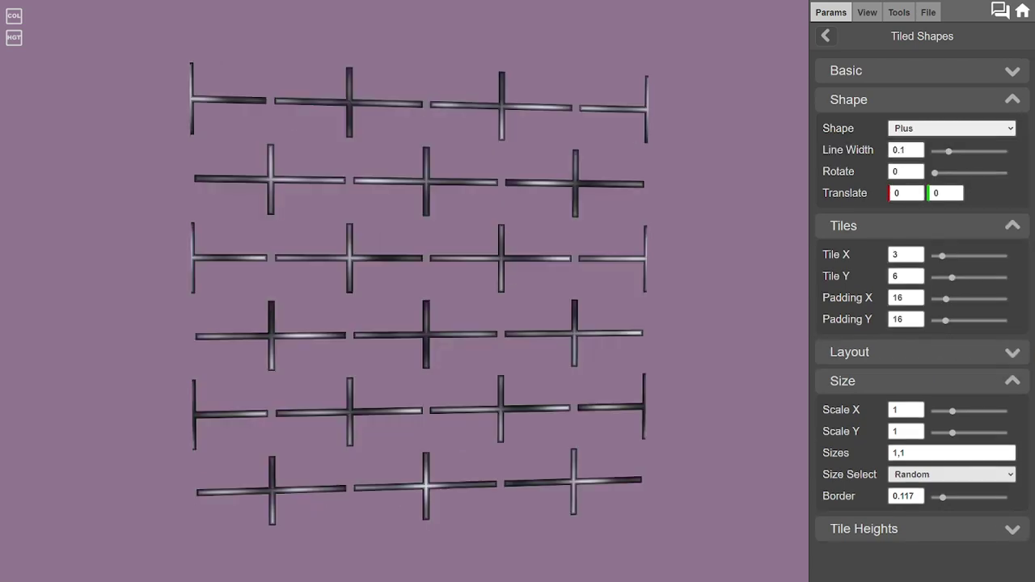
drag(948, 151, 1004, 151)
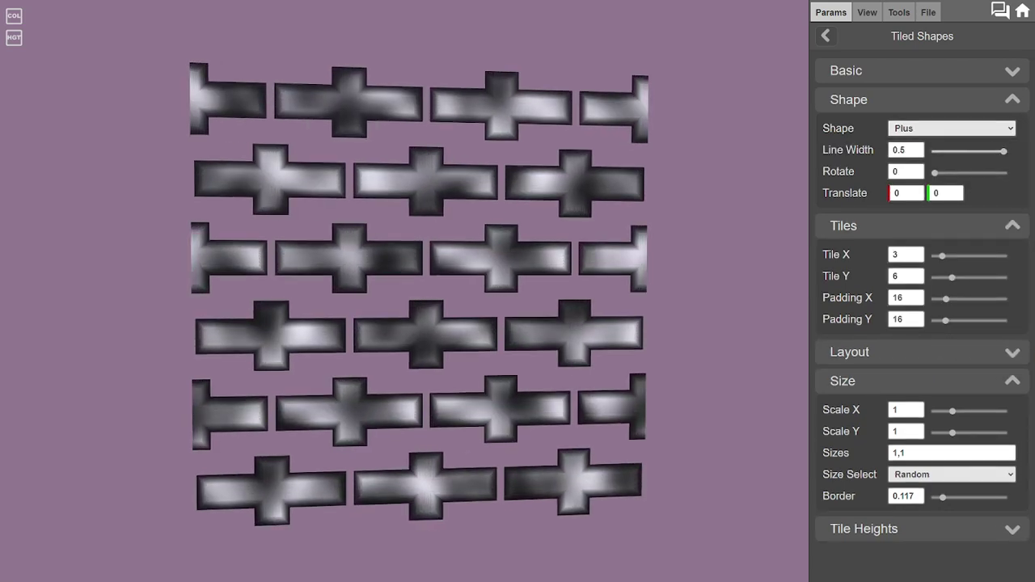
- Try the Star tile shape from further down the shape choices
click(951, 129)
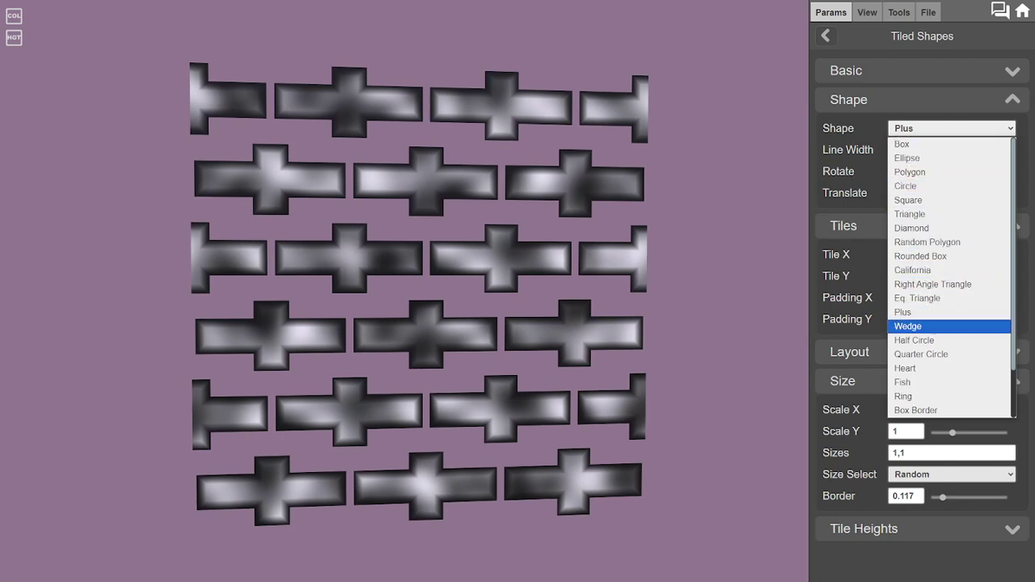
key(Down)
key(Down)
key(Down)
scroll(950, 278, down, 2)
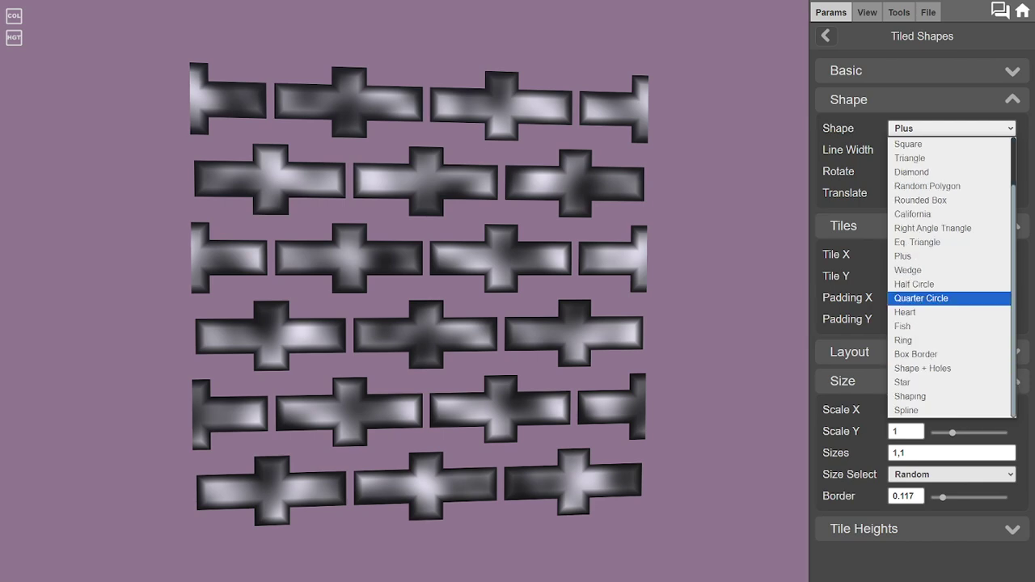
key(Down)
key(Down)
key(Down)
key(Down)
key(Down)
key(Down)
key(Return)
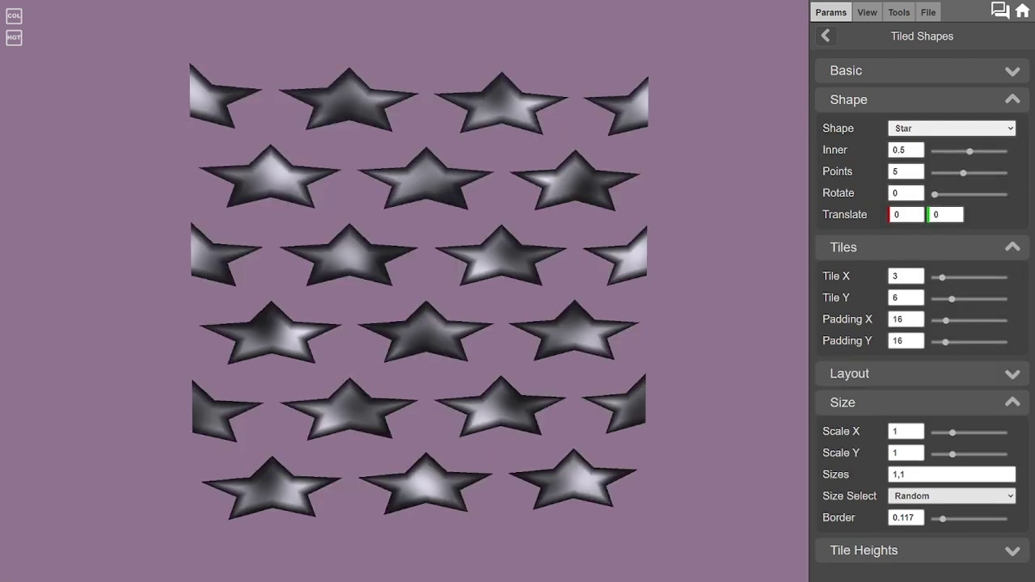
- Set the tile shape back to Box
click(952, 128)
scroll(950, 159, up, 1)
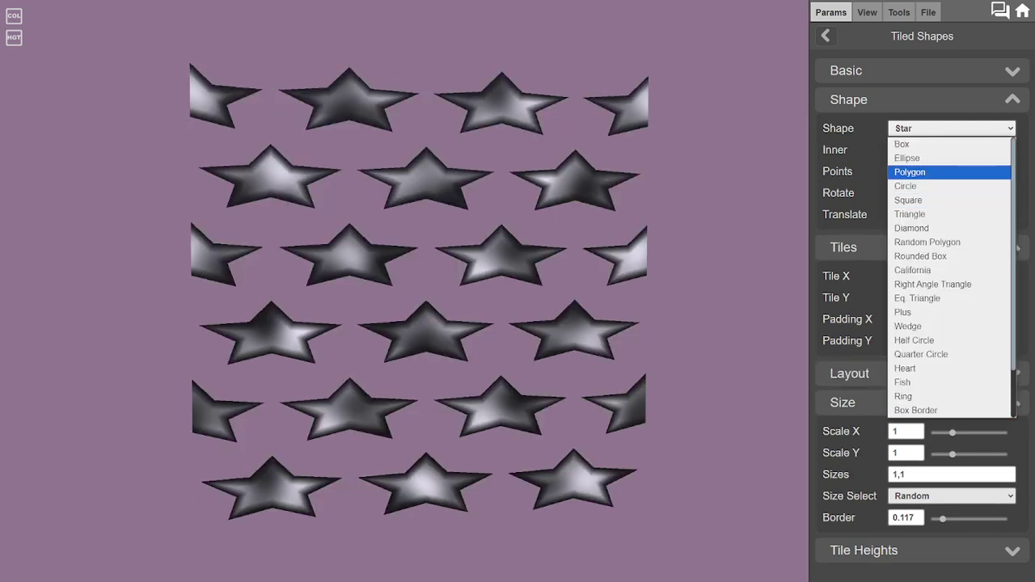
key(Return)
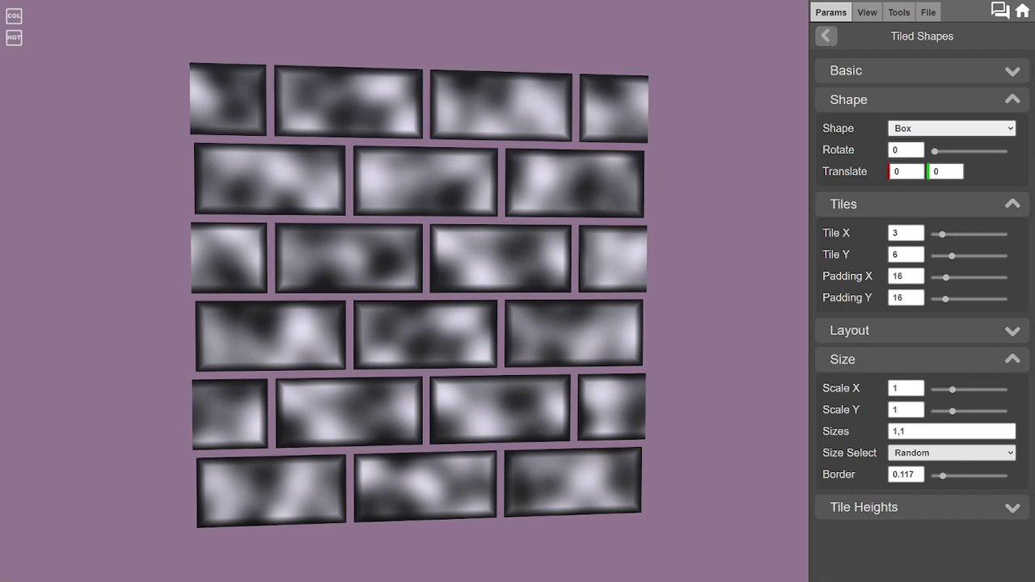
- In the Draw Shapes node, load a brick wall image for Gradient 1 and apply a brown gradient sampled from its bricks
click(826, 35)
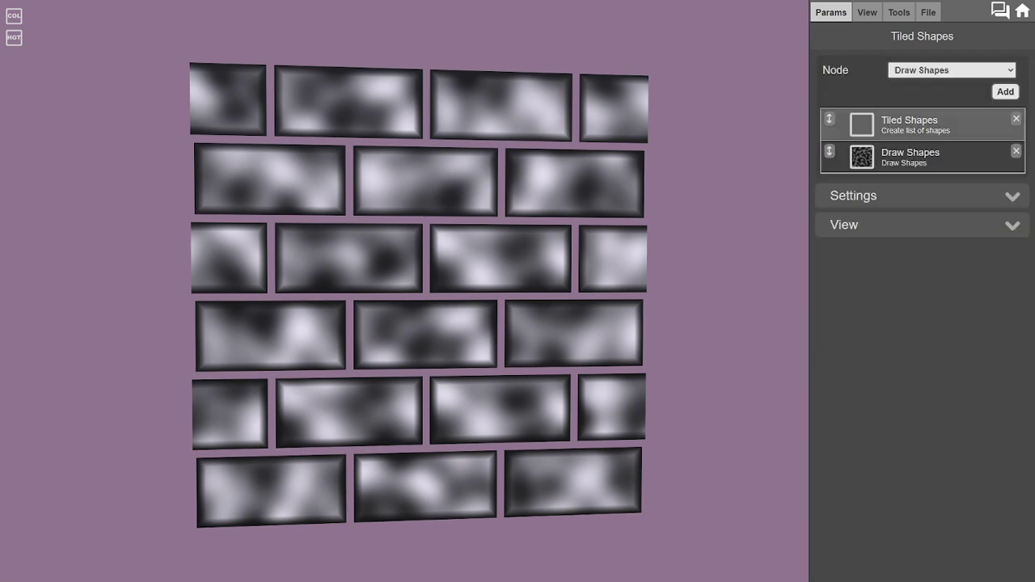
click(911, 157)
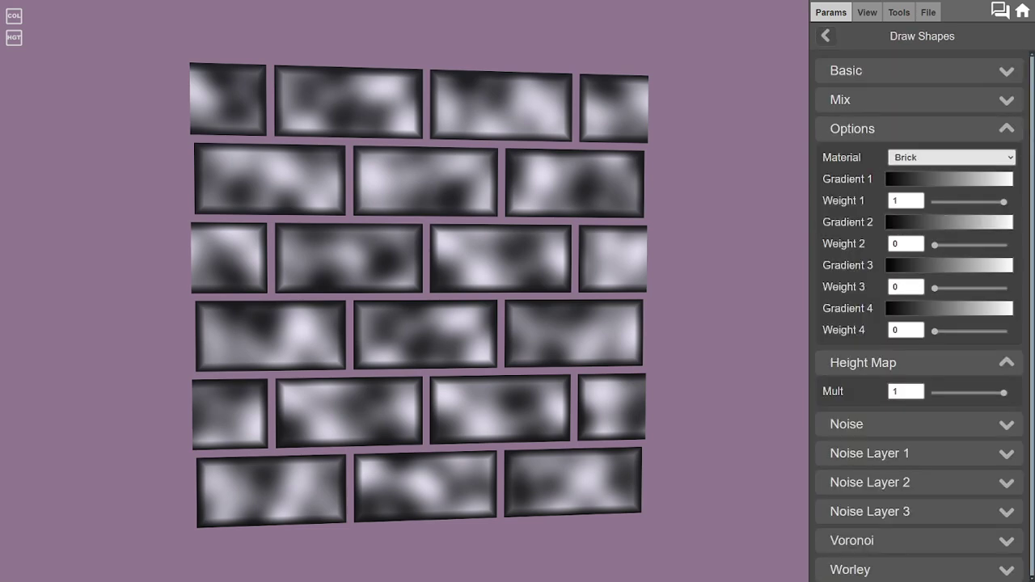
click(825, 36)
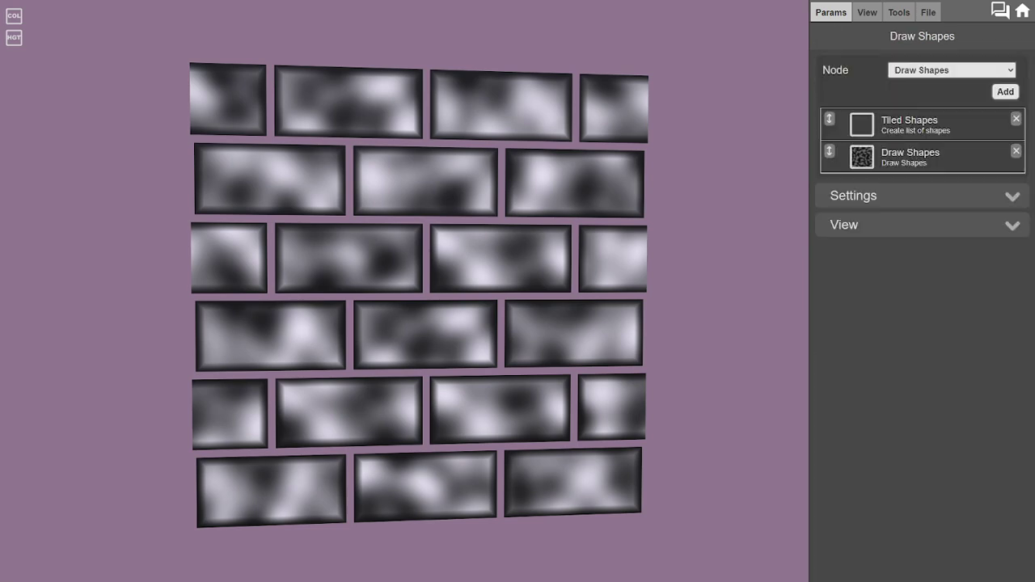
click(909, 155)
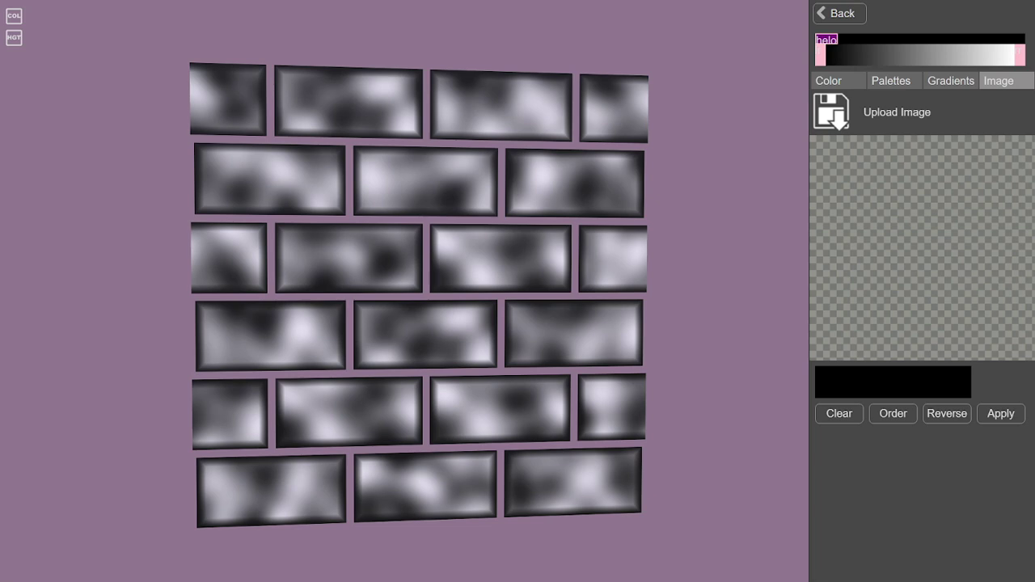
key(alt+Tab)
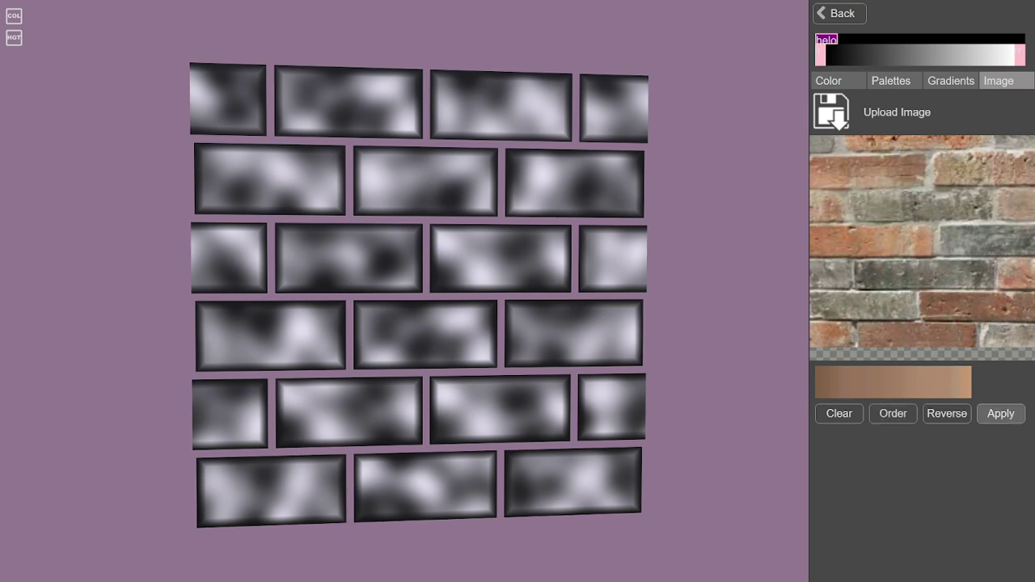
click(1000, 413)
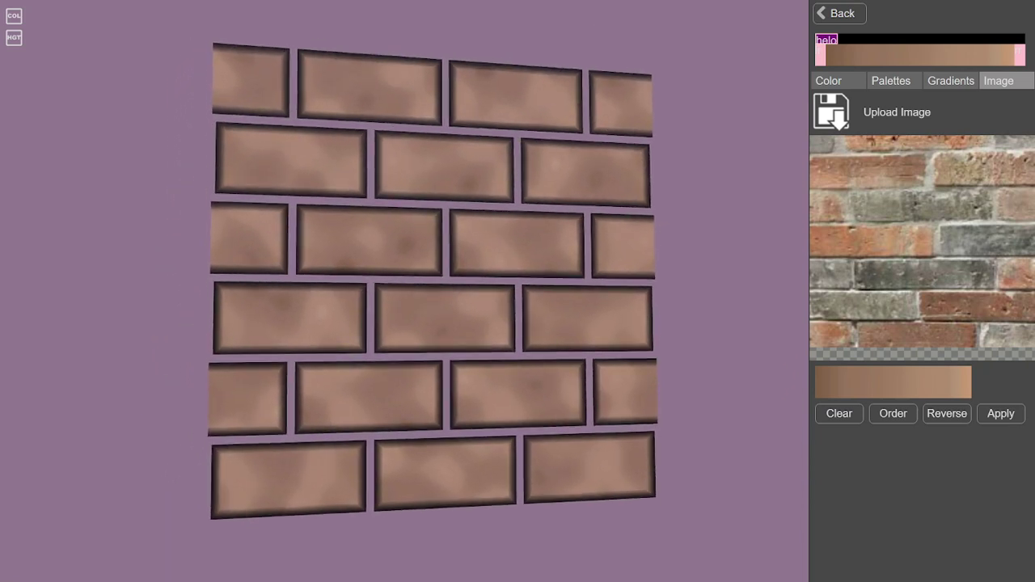
click(839, 13)
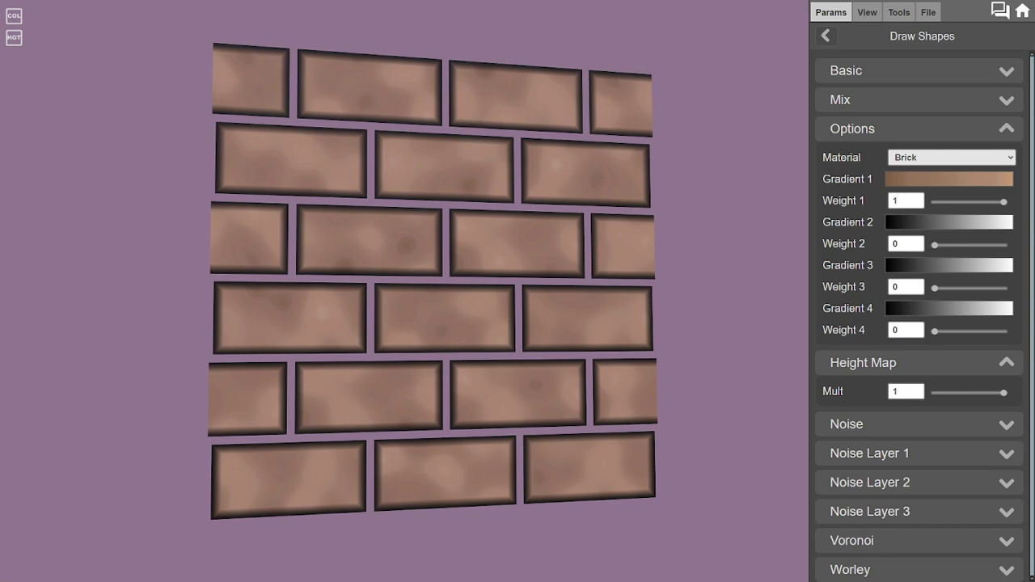
- Sample a grey brick in the brick wall image, order the colours and apply them as Gradient 2
click(949, 222)
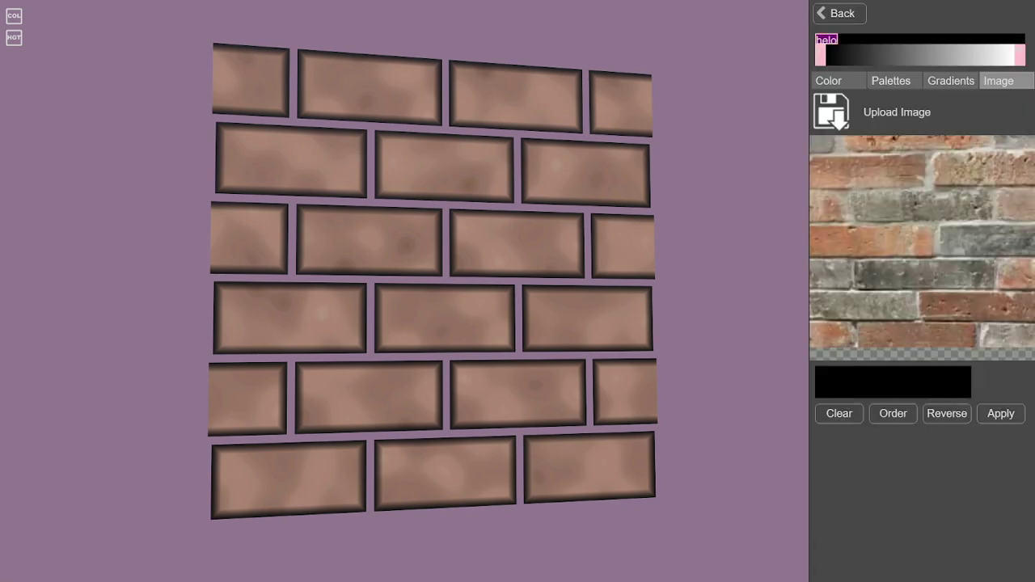
drag(949, 206, 882, 207)
click(892, 413)
click(1001, 414)
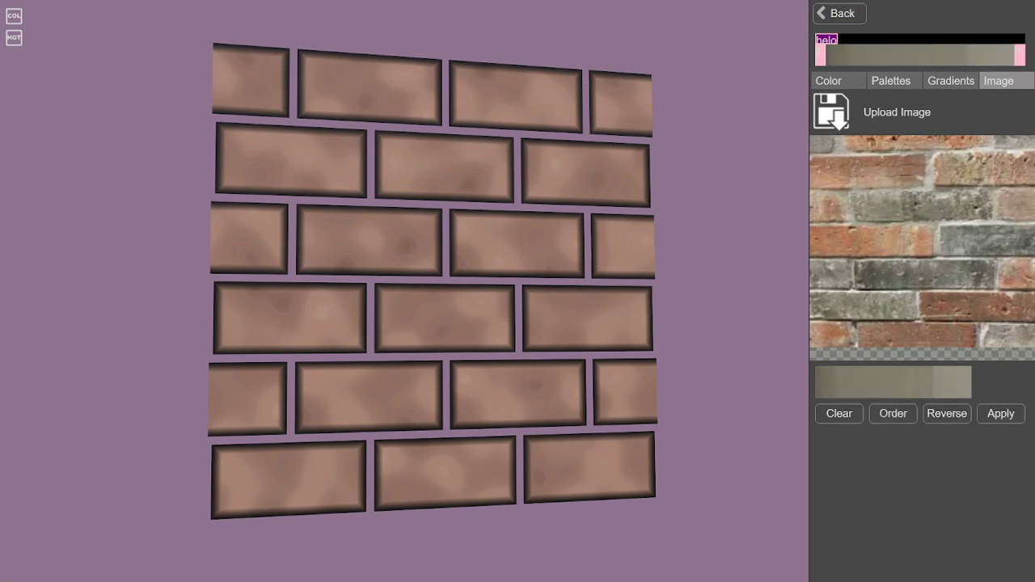
click(839, 14)
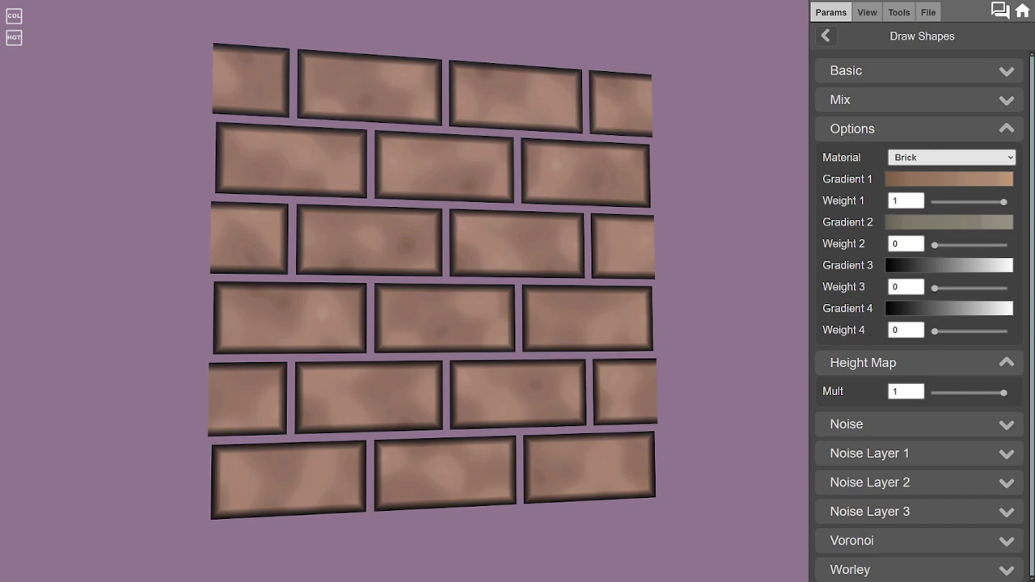
- Raise Weight 2 to 1 so the grey gradient appears on some bricks alongside the brown one
drag(934, 244, 1003, 244)
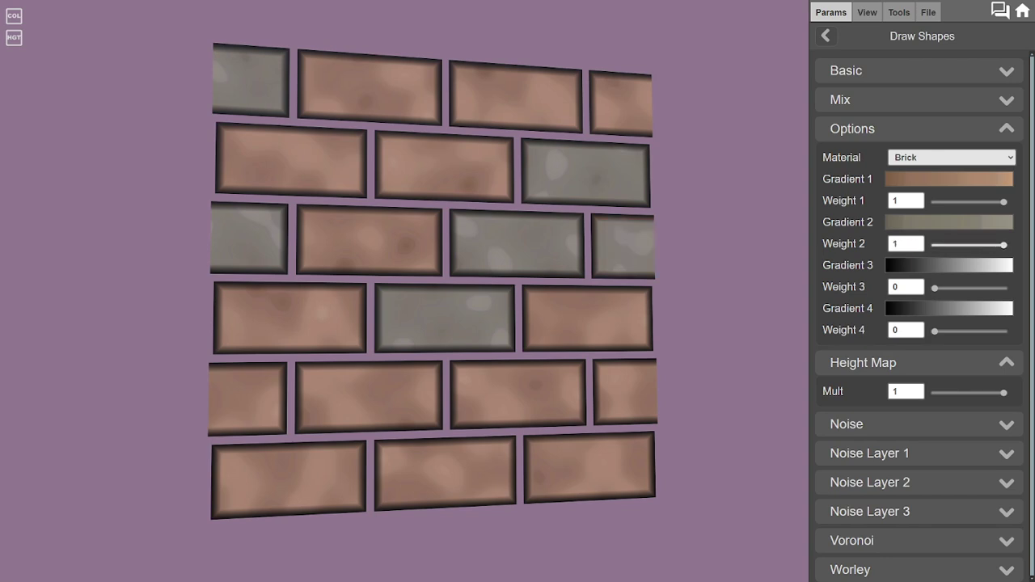
drag(437, 275, 424, 295)
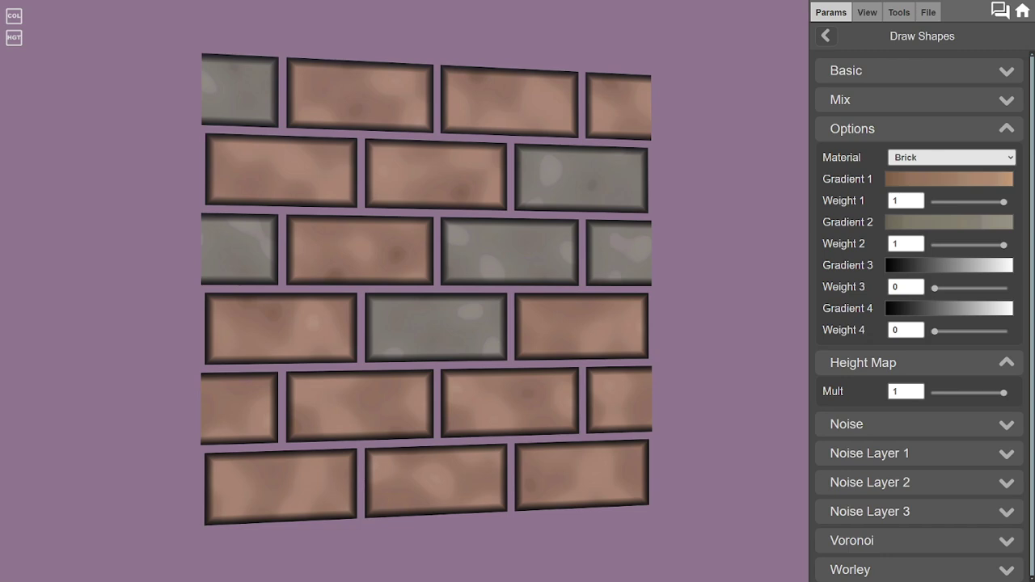
mouse_move(1004, 202)
mouse_down()
mouse_move(986, 201)
mouse_move(1003, 201)
mouse_up()
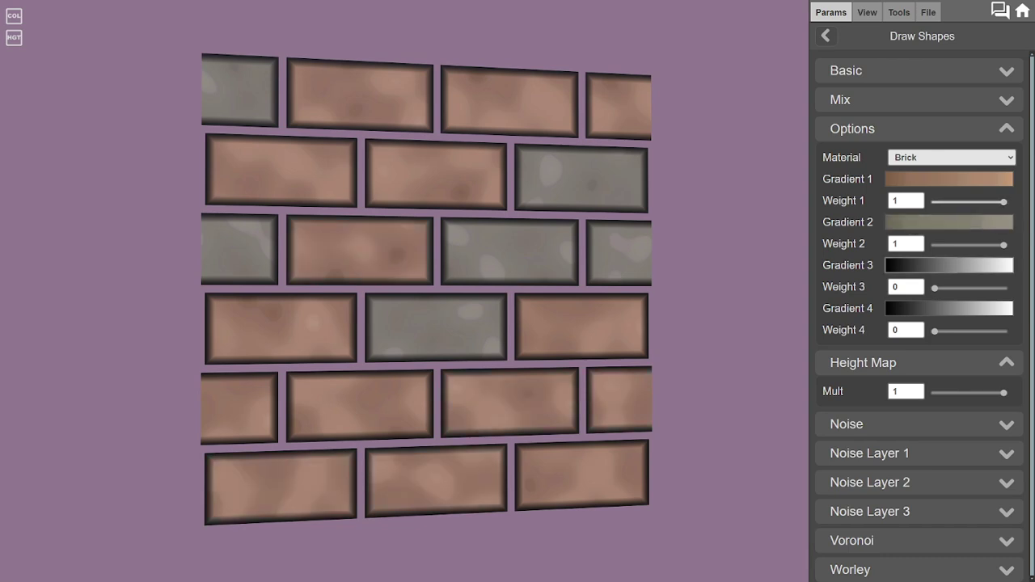
- Sample a reddish-brown brick for Gradient 3, order and apply the colours, and set Weight 3 to 0.758
click(949, 265)
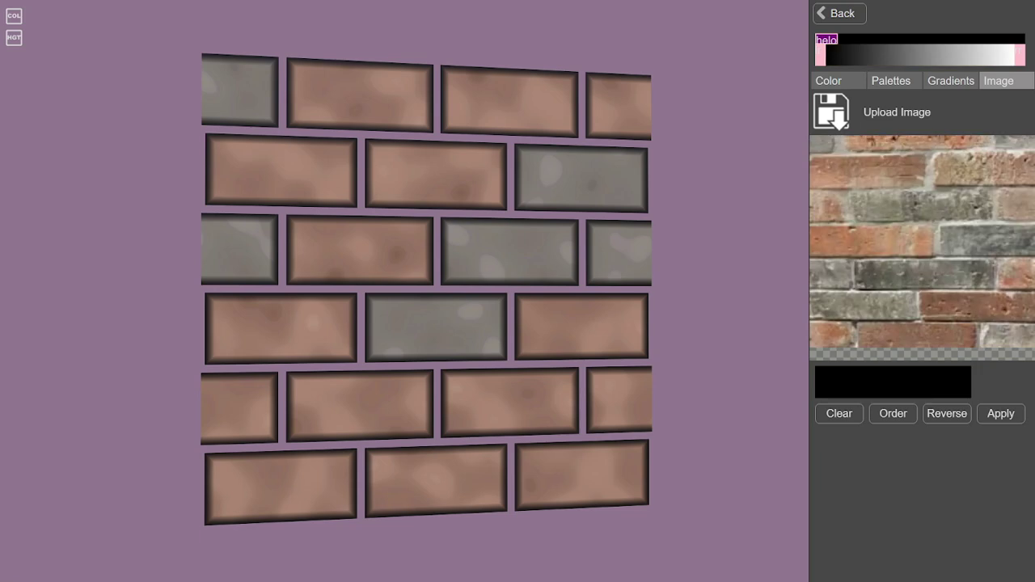
drag(861, 171, 983, 170)
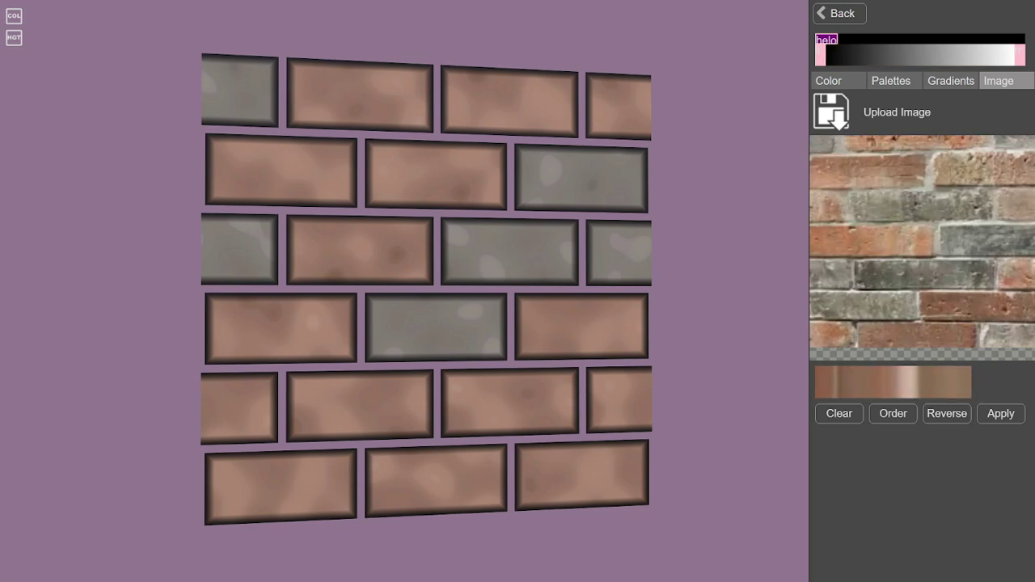
click(892, 413)
click(1000, 413)
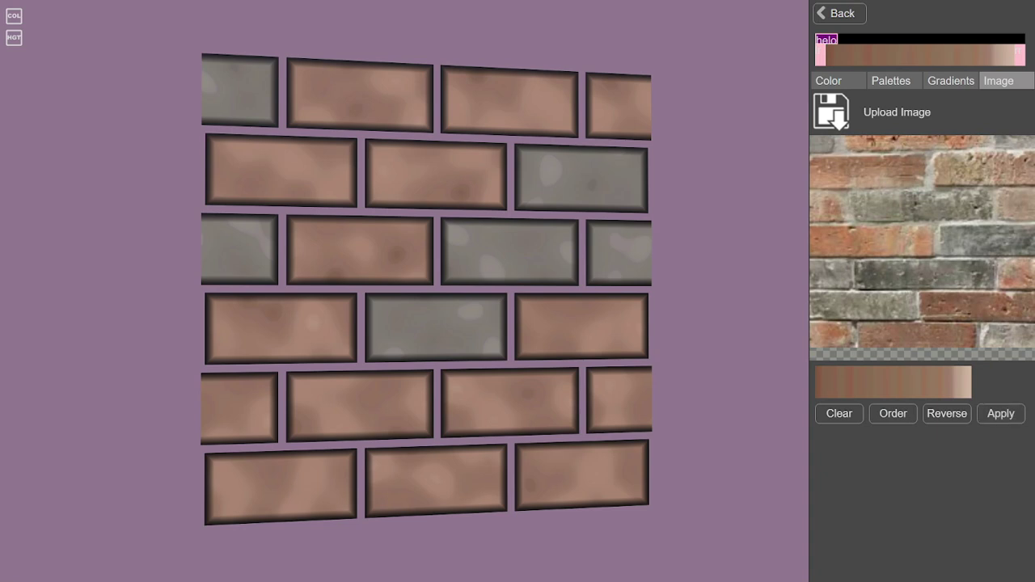
click(839, 13)
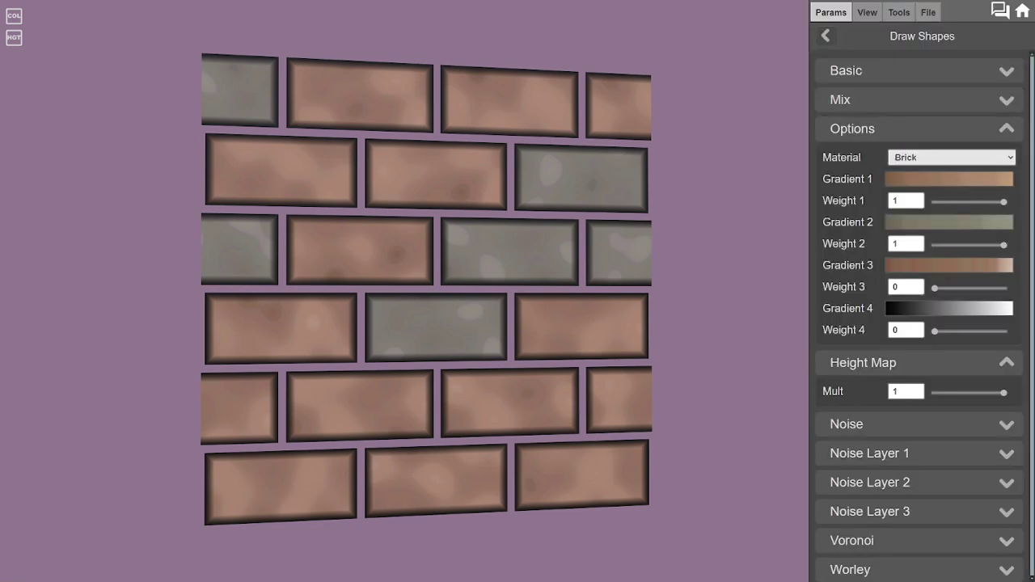
drag(935, 287, 986, 288)
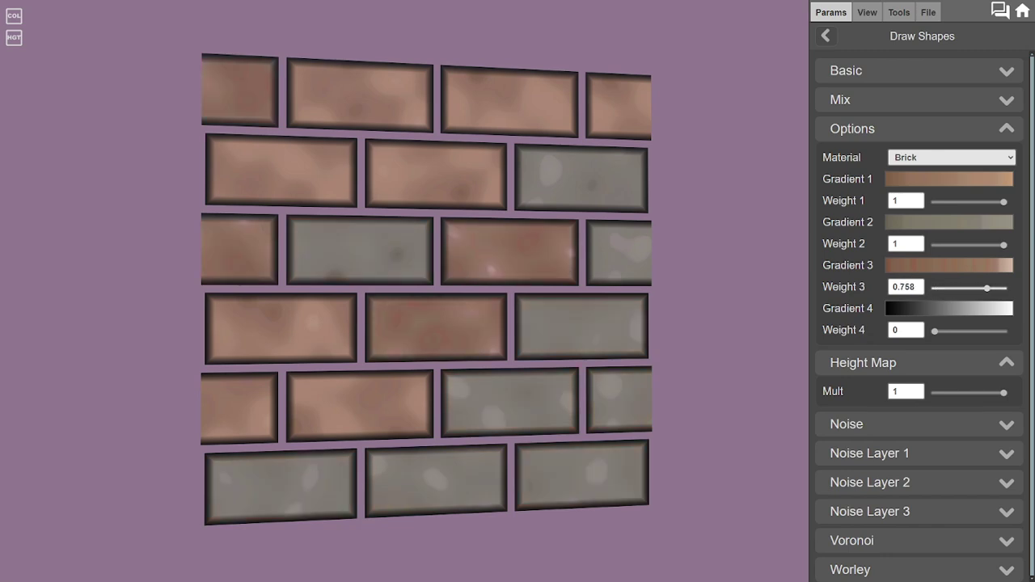
- Sample a dark grey brick for Gradient 4, order and apply the colours, and set Weight 4 to 0.766
click(949, 308)
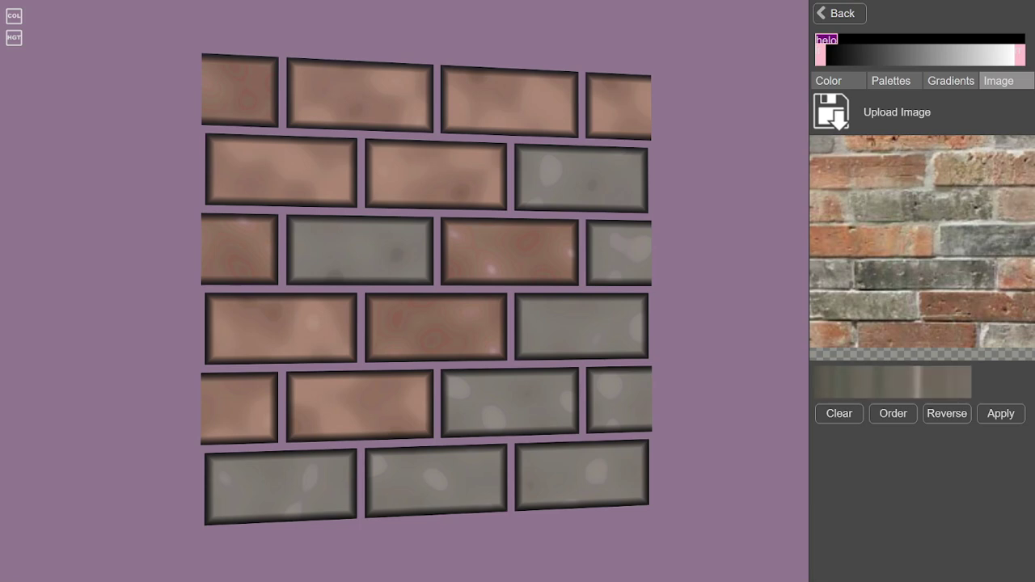
click(892, 413)
click(1000, 413)
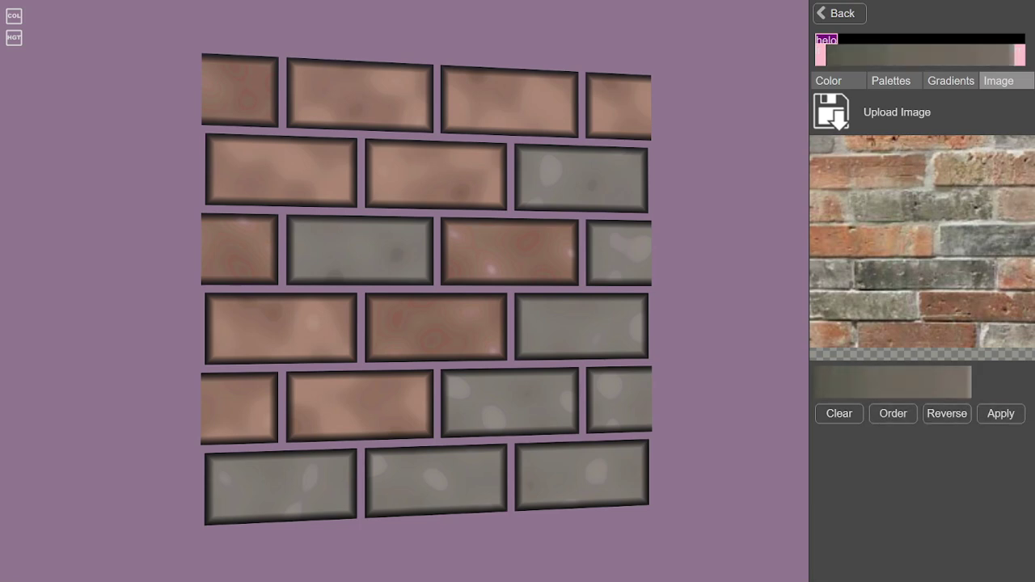
click(839, 13)
drag(936, 331, 987, 330)
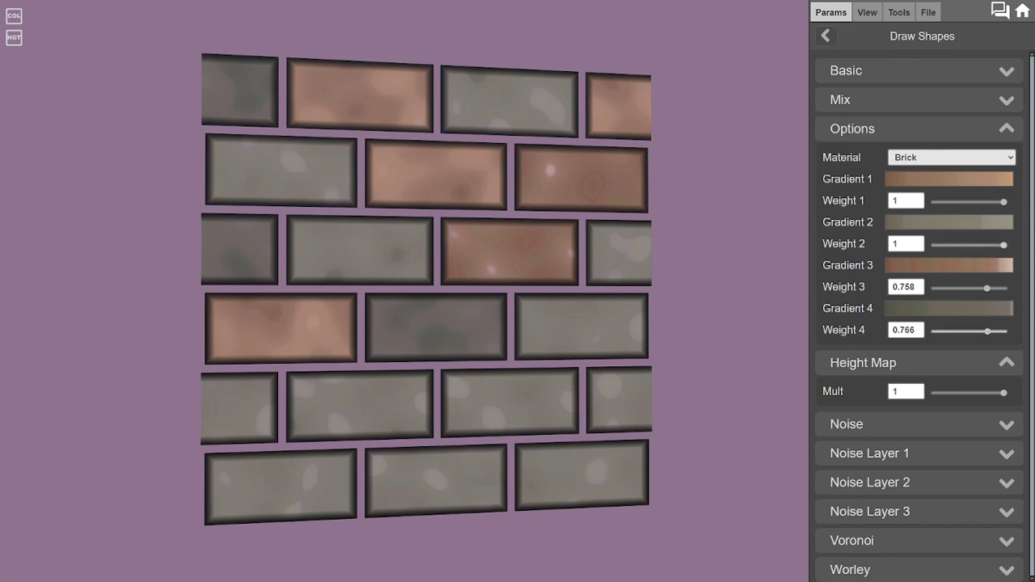
- Lower Weight 2 to 0.32 and Weight 3 to 0.484 to rebalance the brick colours
drag(1003, 245, 991, 245)
click(994, 244)
click(975, 287)
drag(975, 288, 968, 287)
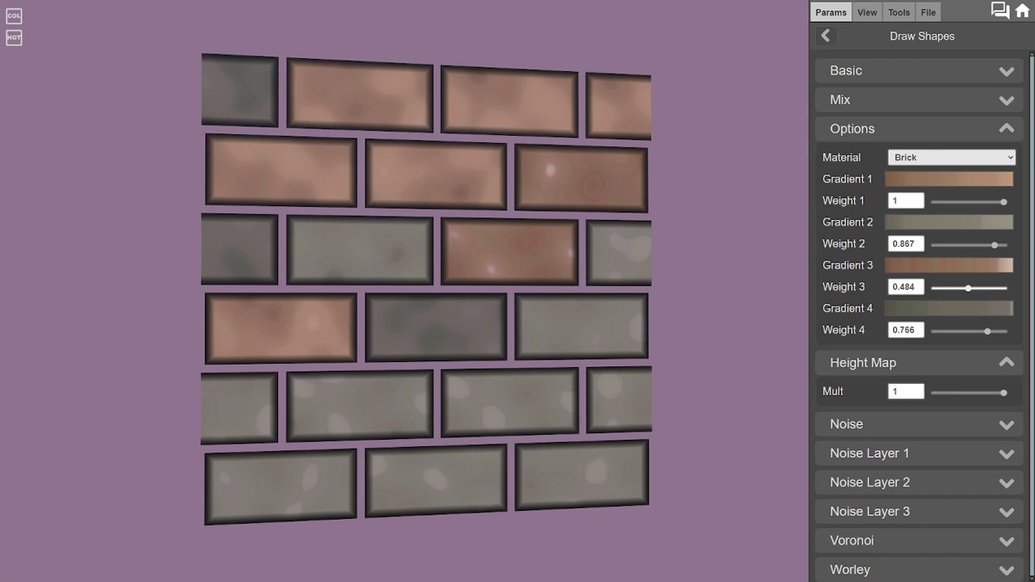
drag(994, 245, 956, 244)
drag(453, 267, 430, 270)
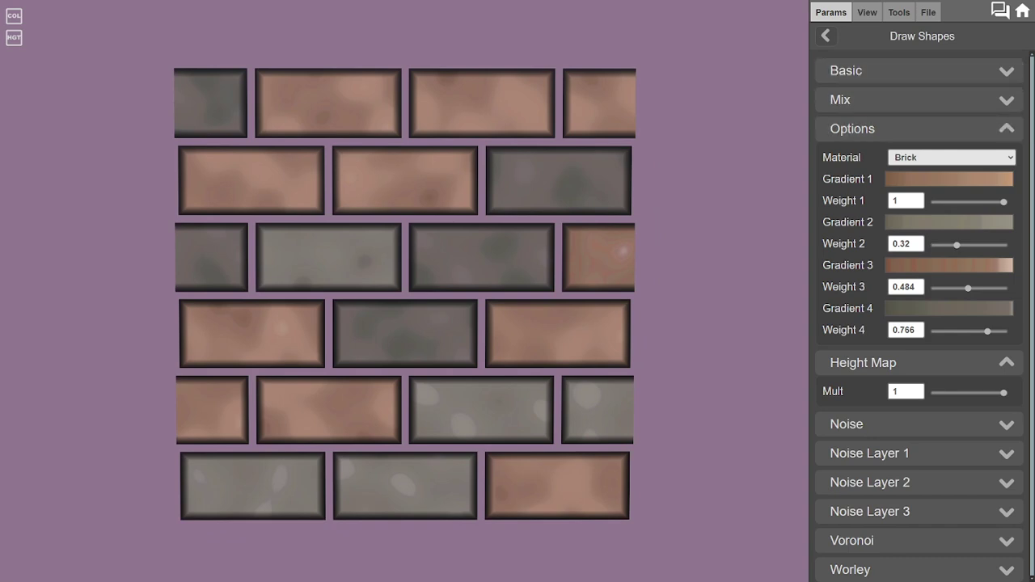
click(949, 179)
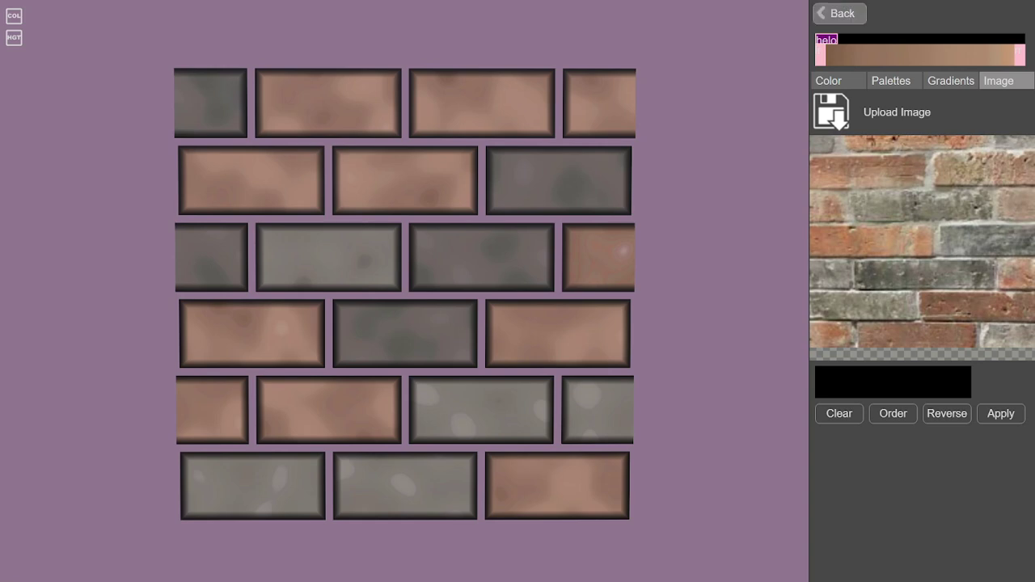
click(839, 13)
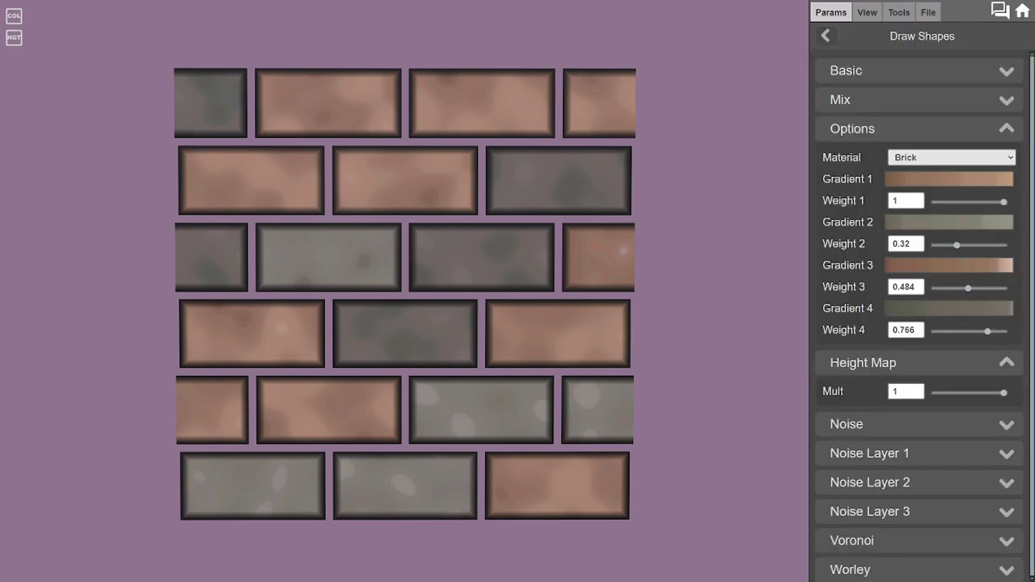
drag(420, 356, 465, 218)
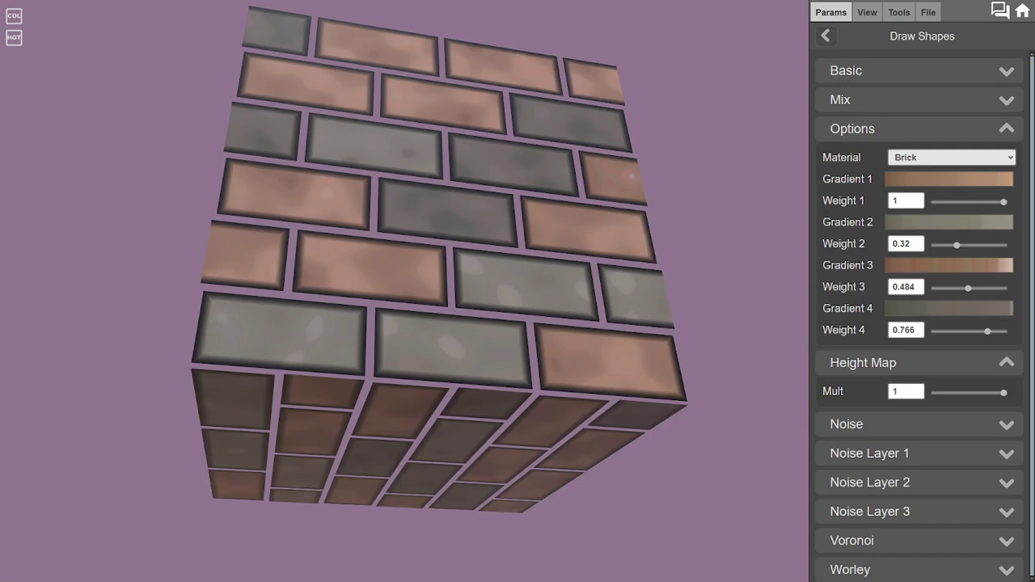
scroll(404, 291, up, 4)
drag(421, 332, 418, 266)
- Add a "Normal, AO from heights" node to the material after Draw Shapes
click(825, 36)
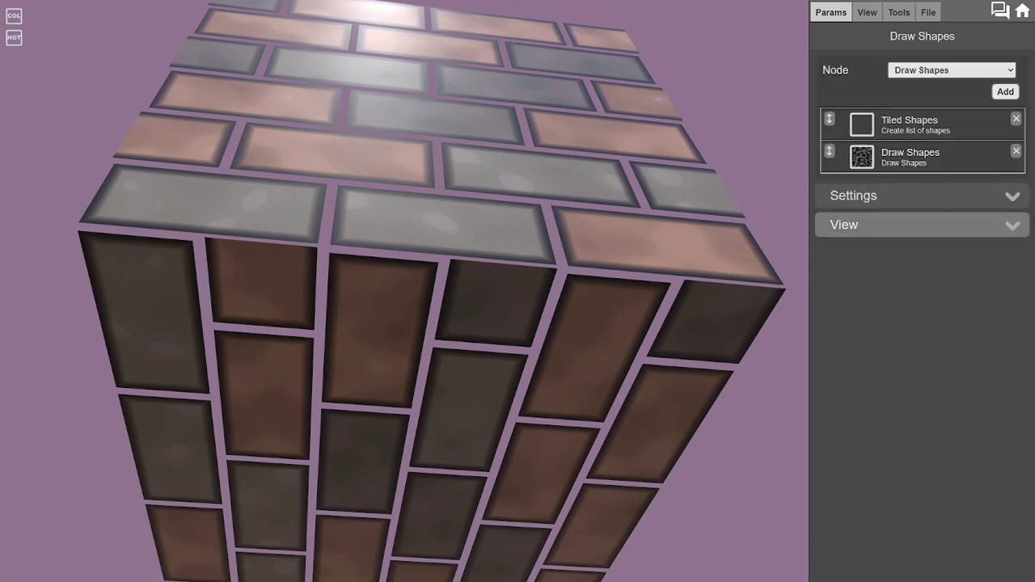
click(952, 69)
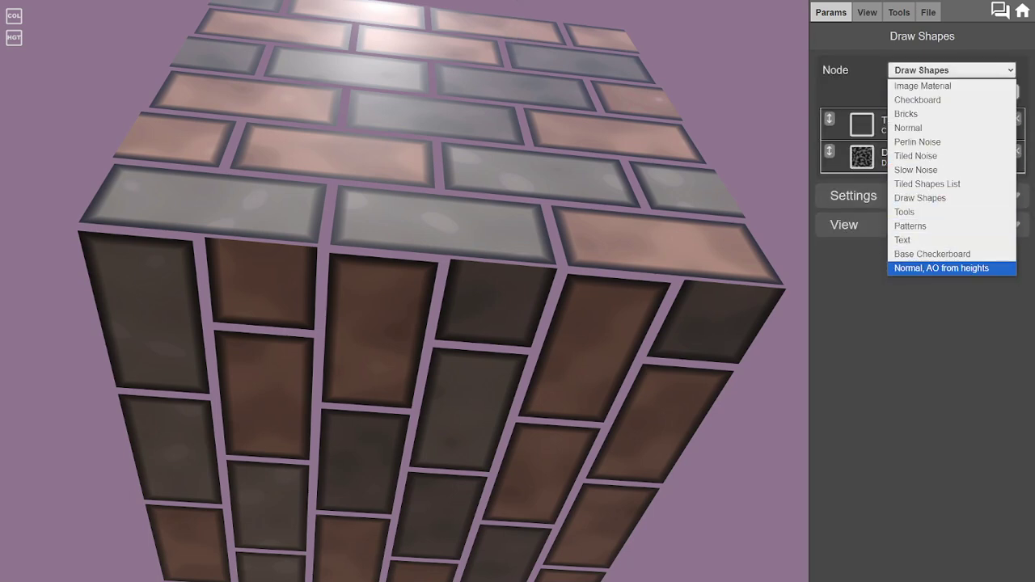
click(941, 269)
click(1005, 92)
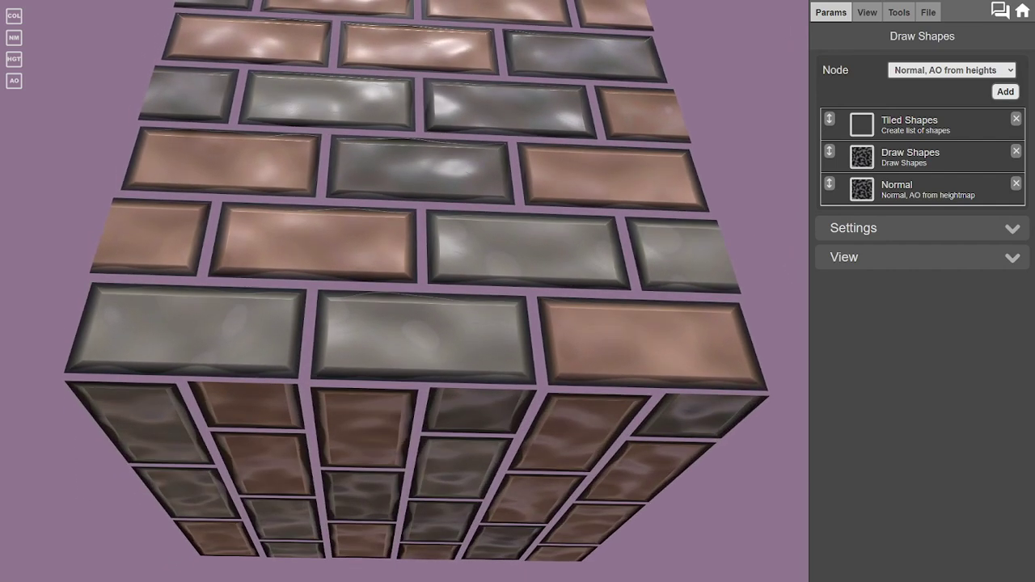
- Preview the material's colour, normal, height and ambient occlusion maps one after another
click(14, 16)
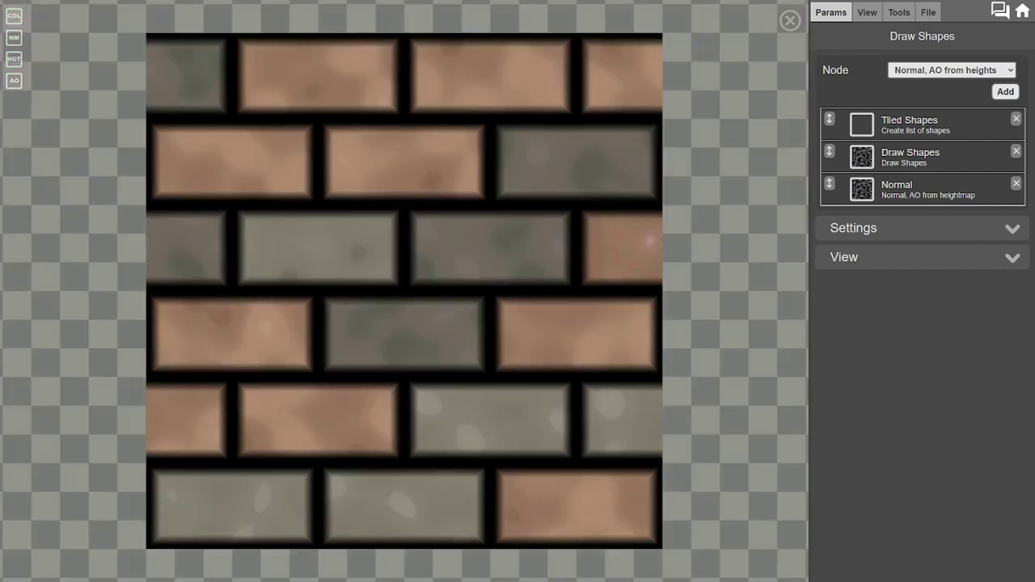
click(14, 38)
click(14, 59)
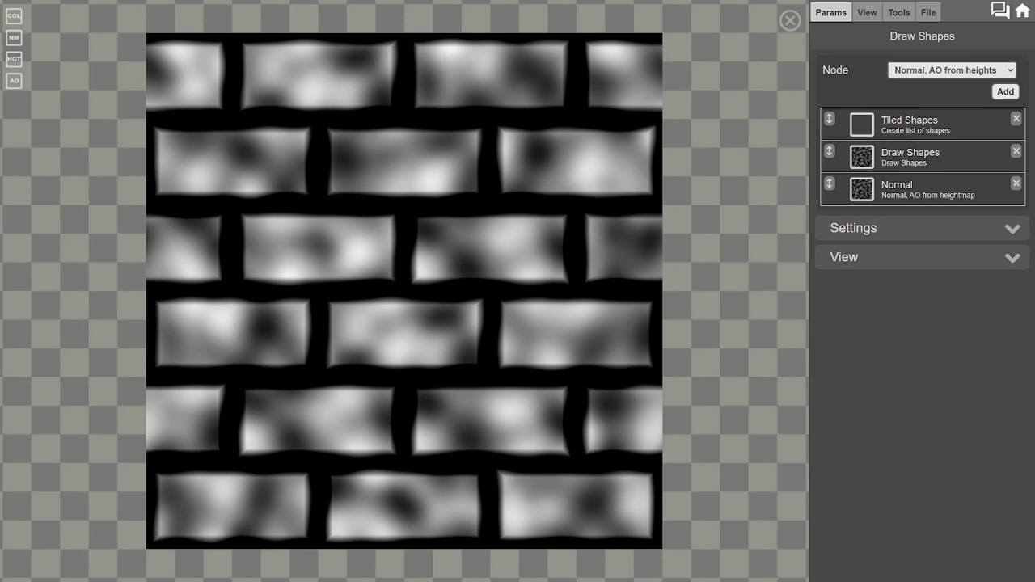
click(14, 81)
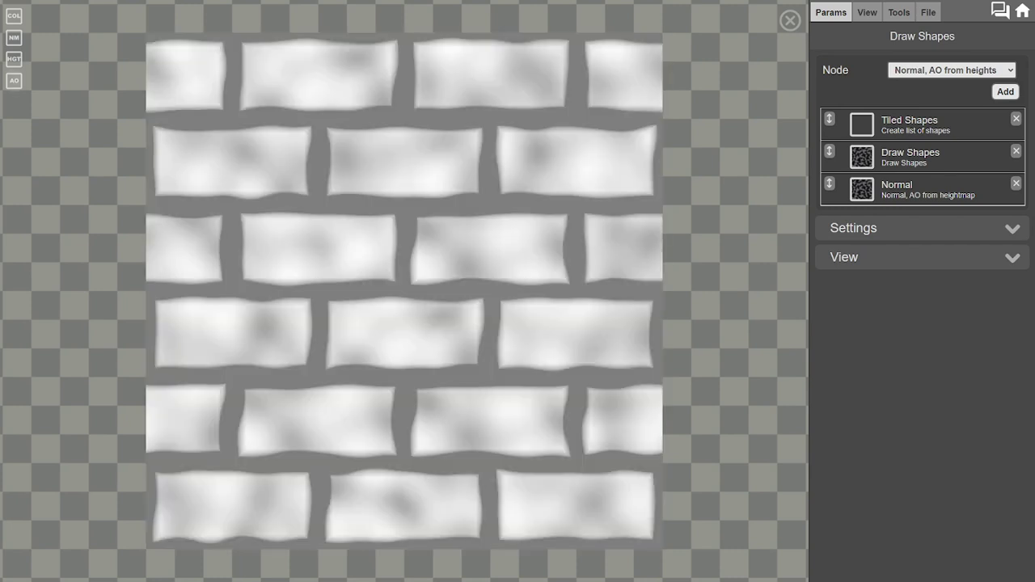
- With the height map displayed, set the Draw Shapes node's Height Map Mult to 0.43 and check the bricks in 3D
click(13, 59)
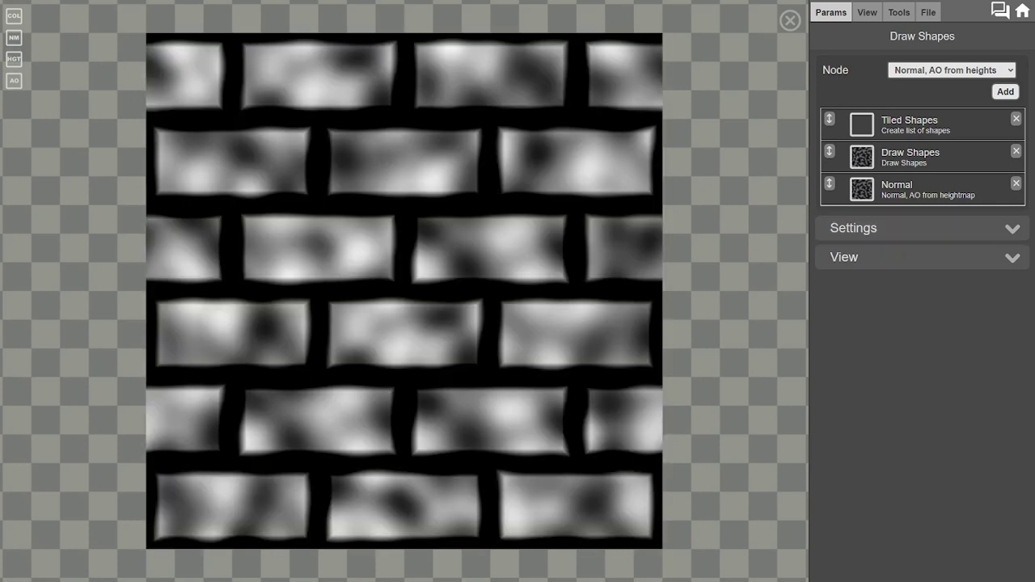
click(930, 156)
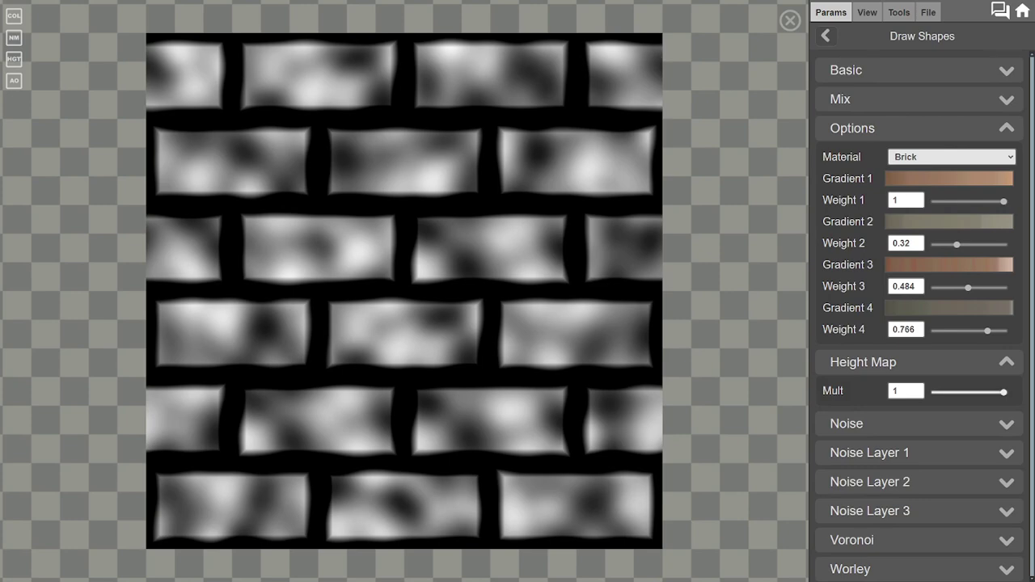
drag(1003, 392, 965, 392)
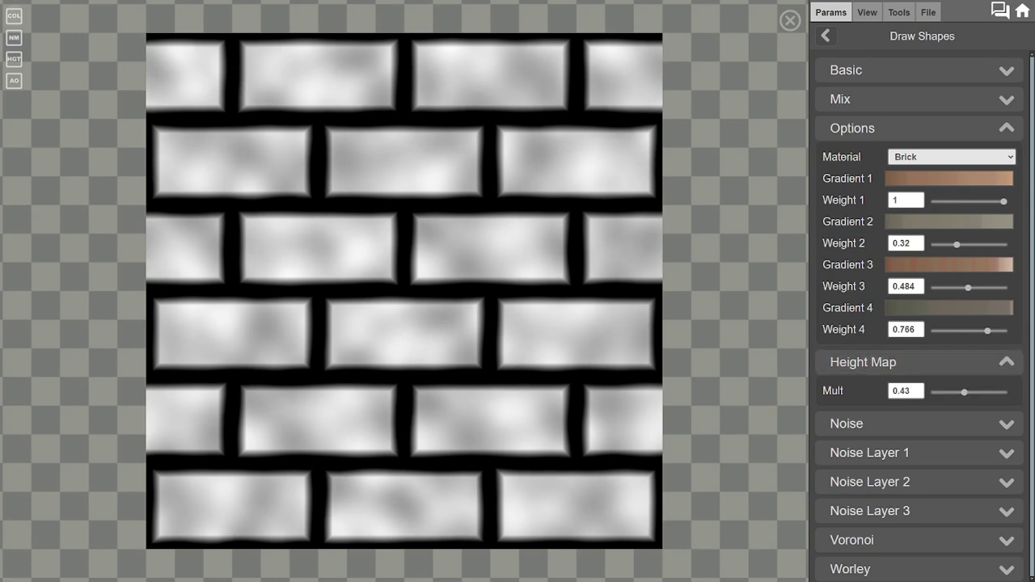
click(13, 16)
click(14, 59)
click(789, 20)
drag(412, 340, 481, 202)
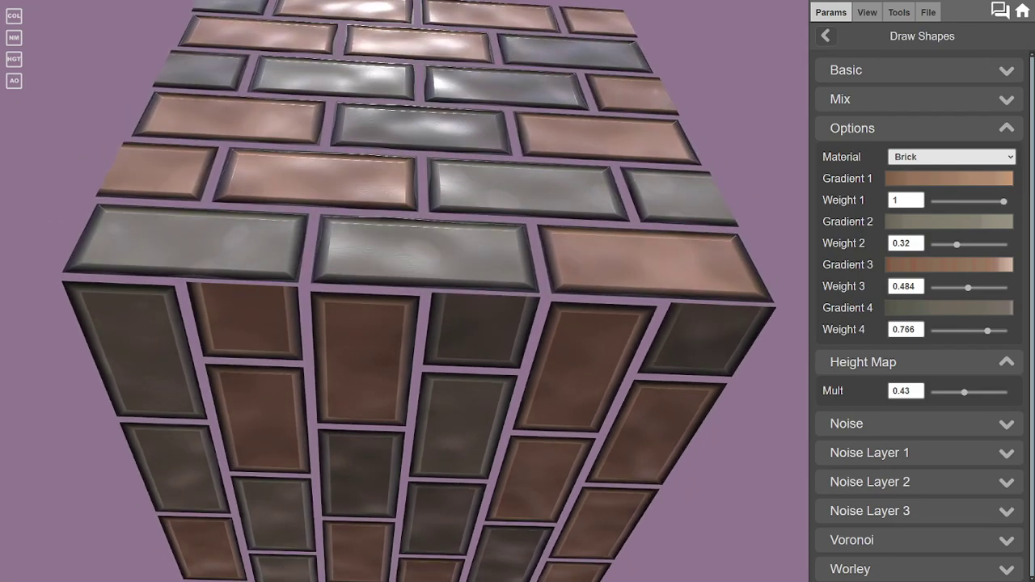
drag(429, 250, 409, 413)
- Set the Draw Shapes node's mask to Mask 1 and collapse its Options settings
click(918, 71)
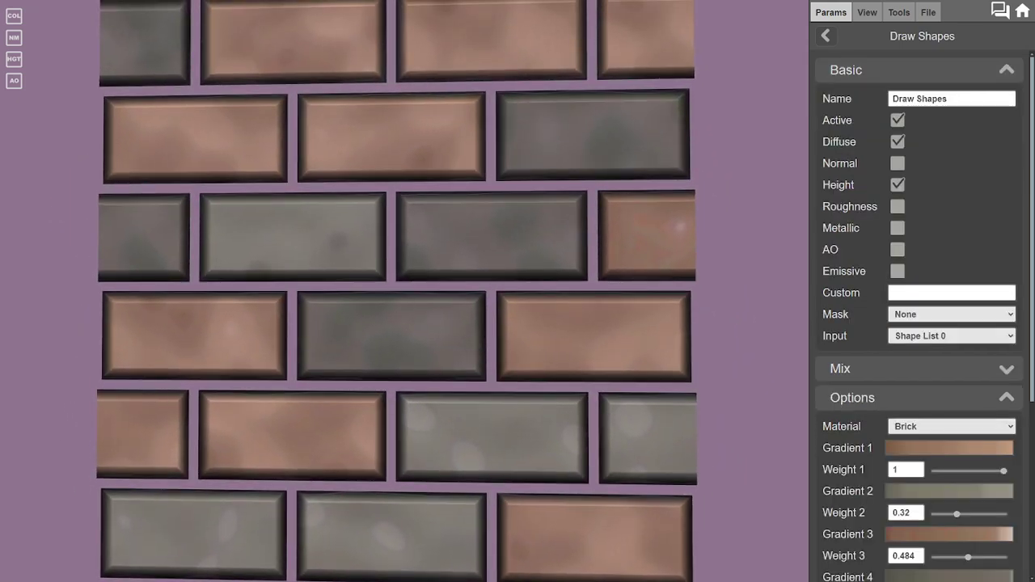
click(951, 314)
click(930, 344)
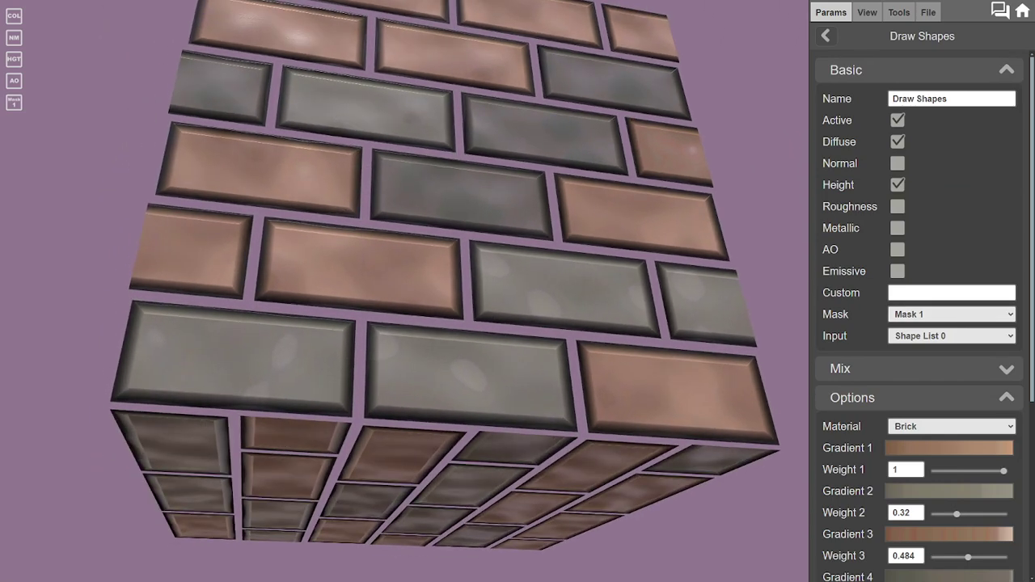
click(852, 397)
scroll(889, 380, down, 1)
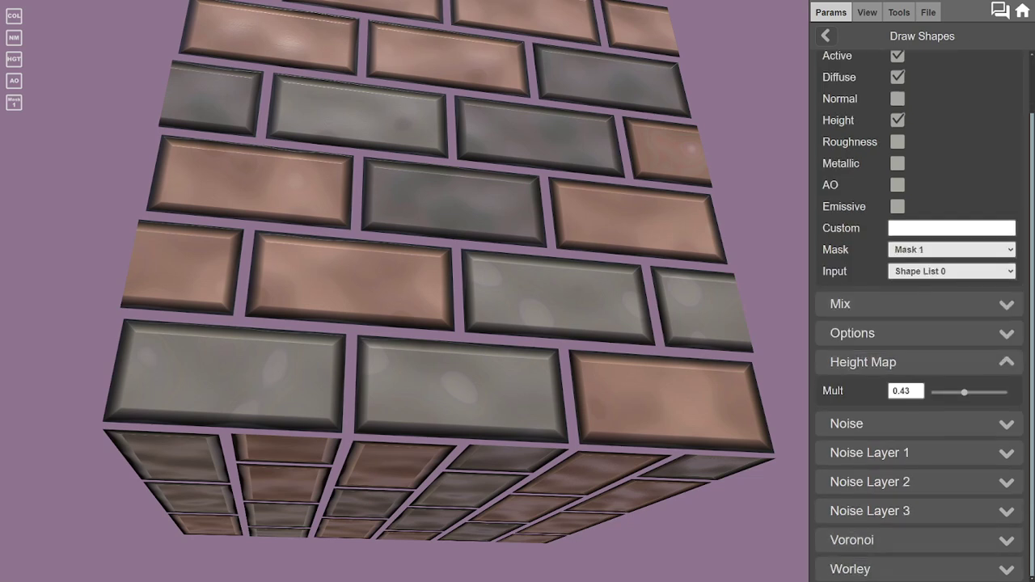
drag(421, 275, 392, 355)
- Add a Tiled Noise node to the end of the node list
click(826, 35)
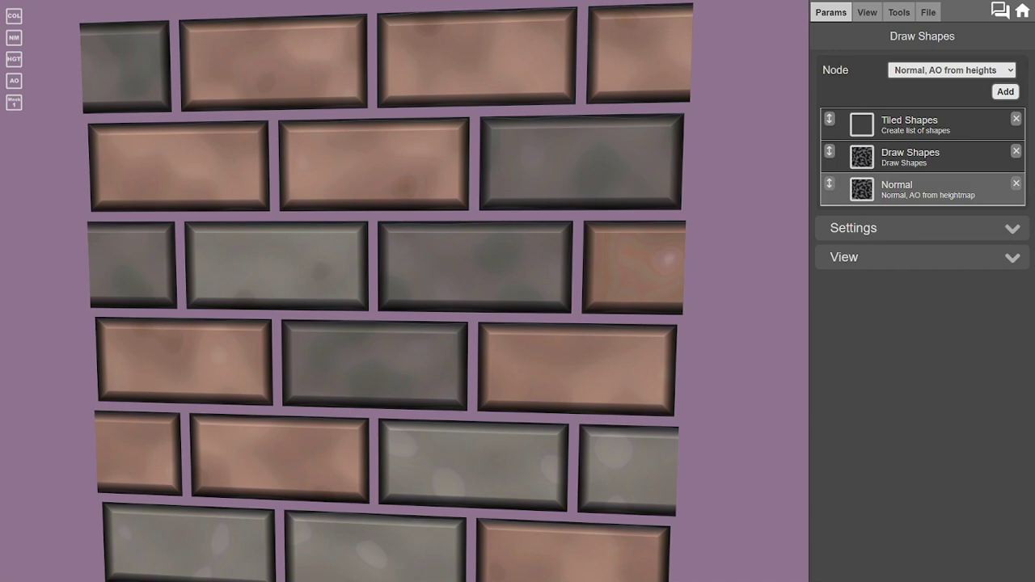
click(951, 70)
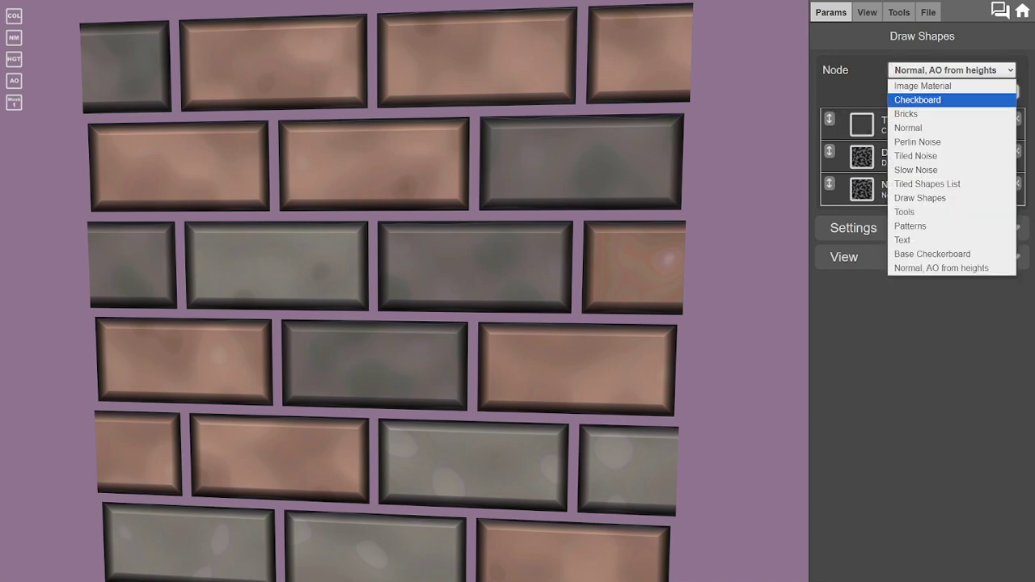
click(916, 156)
click(1004, 93)
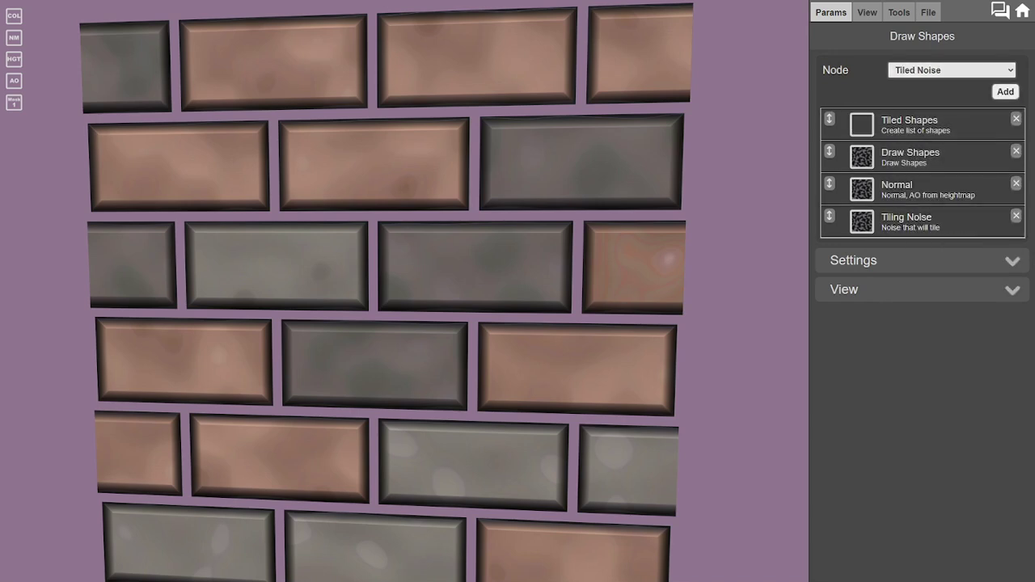
drag(614, 323, 642, 259)
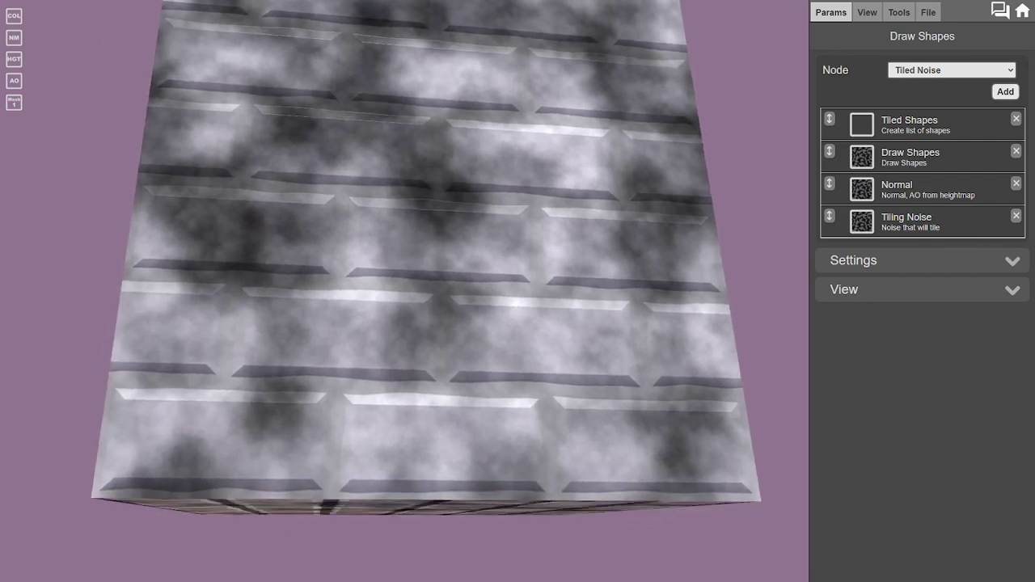
- Restrict the Tiling Noise node's output to Height only, and move the node above Normal in the node list
click(922, 222)
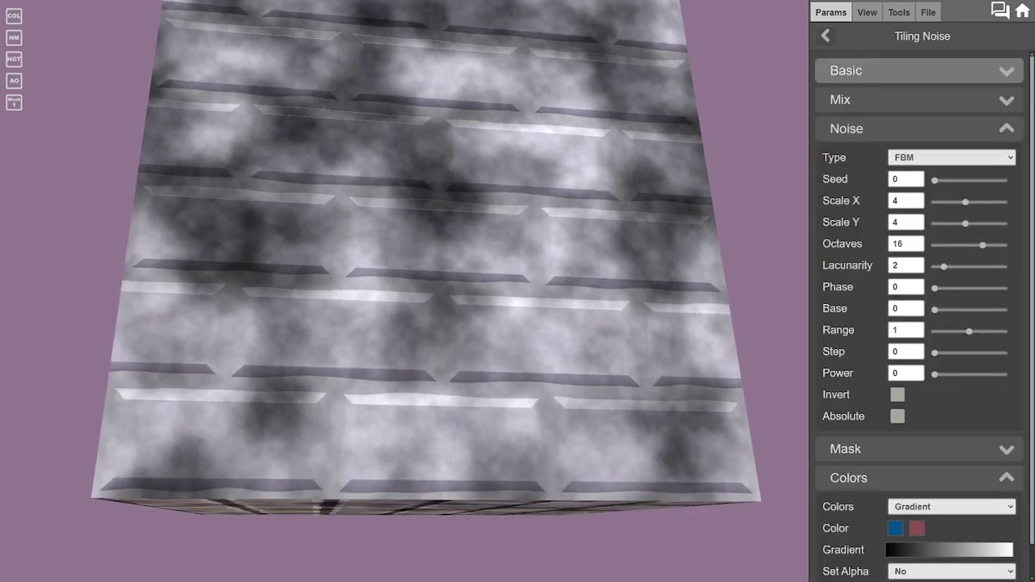
click(890, 71)
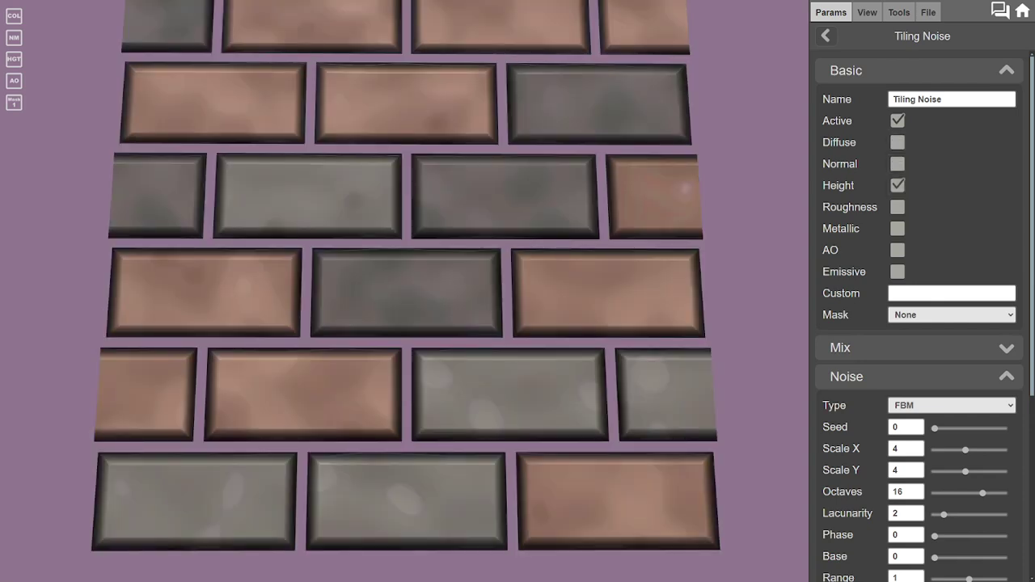
drag(405, 324, 398, 267)
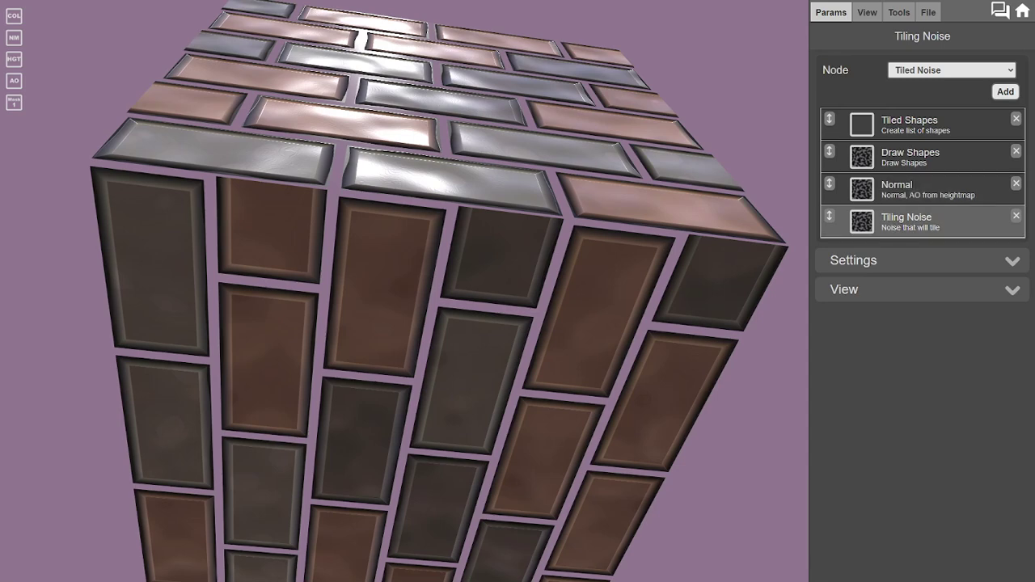
drag(830, 215, 830, 185)
mouse_move(404, 307)
mouse_down()
mouse_move(437, 325)
mouse_move(405, 320)
mouse_up()
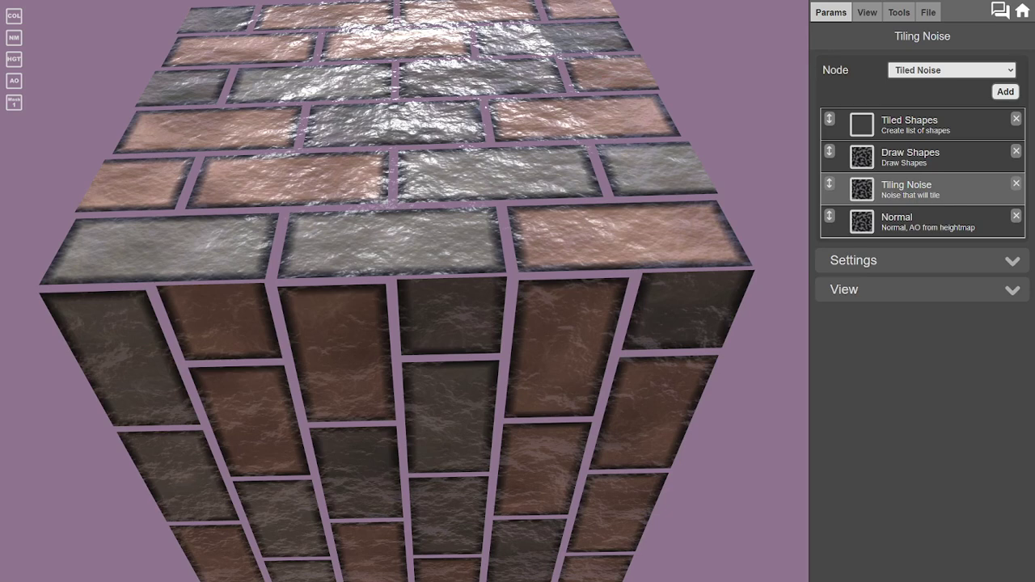
- In the Tiling Noise node's Mix settings, set the mask to Mask 1, with the Basic, Noise and Colors sections collapsed
click(922, 189)
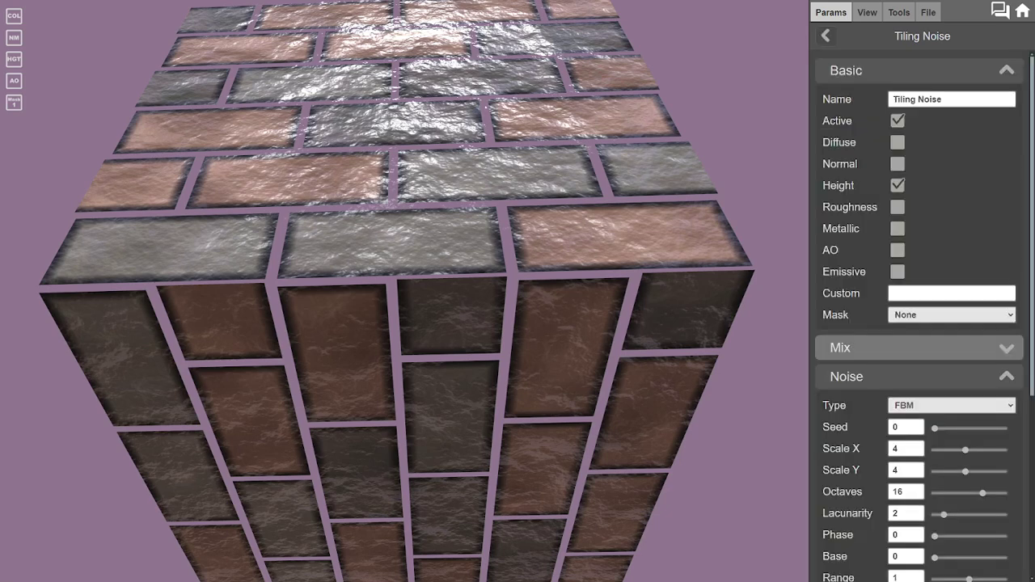
click(922, 71)
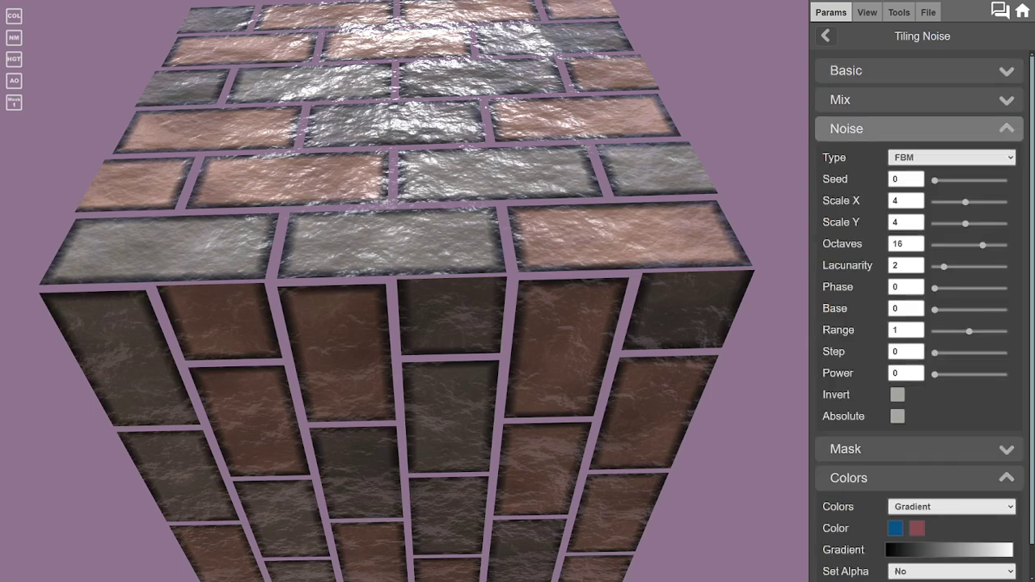
click(922, 99)
click(922, 226)
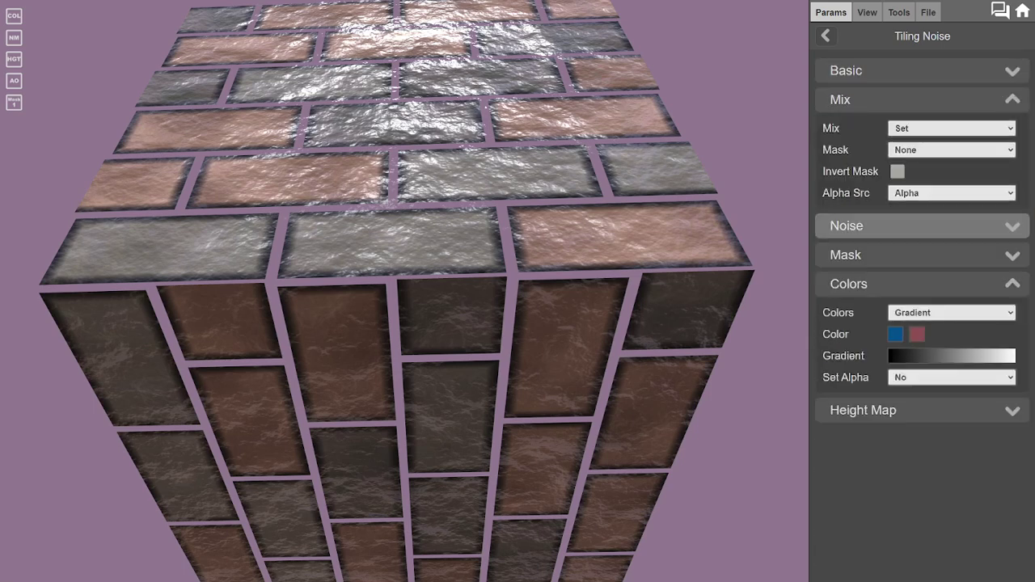
click(922, 284)
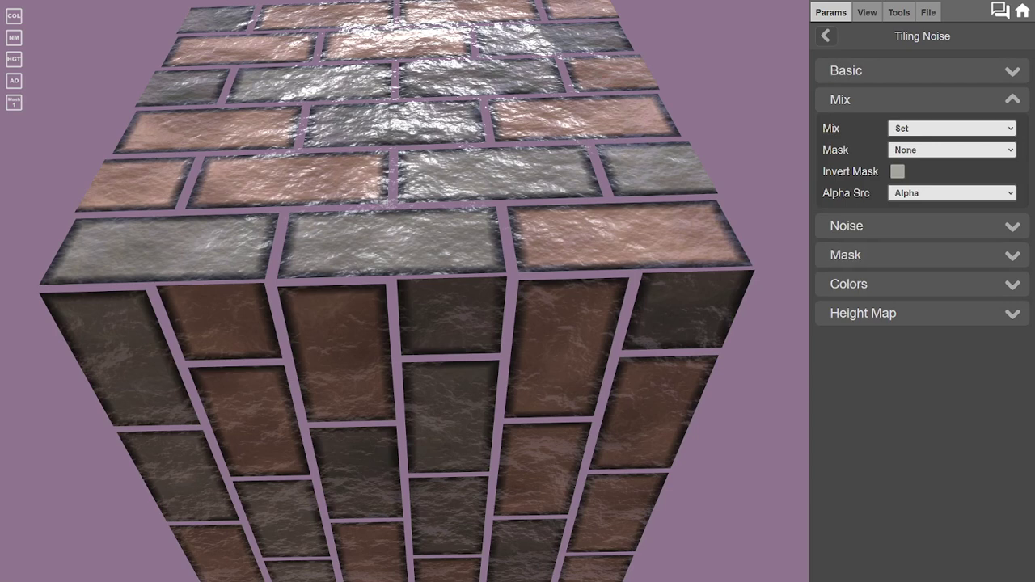
click(952, 127)
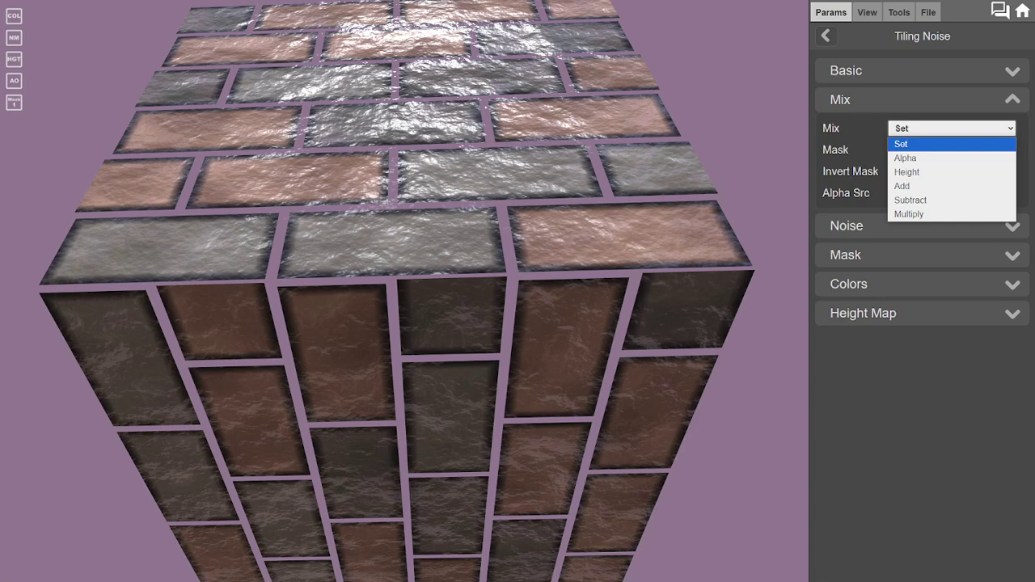
click(952, 128)
click(952, 150)
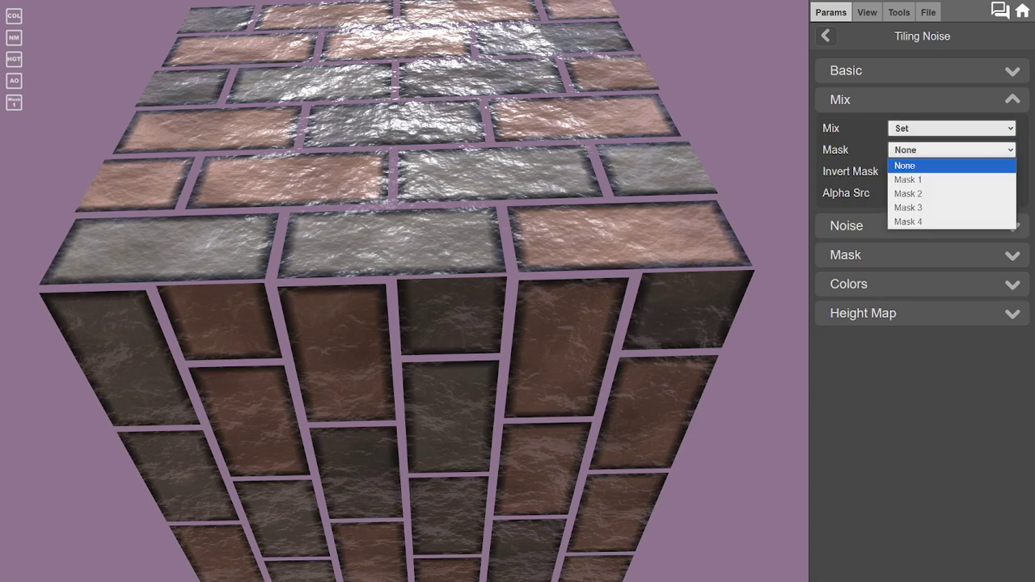
key(Return)
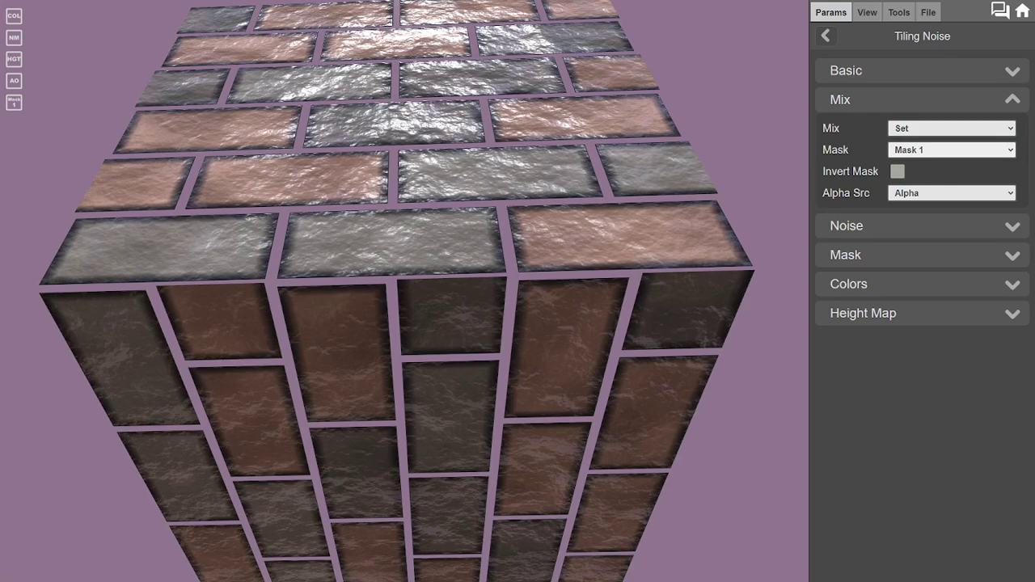
drag(404, 267, 411, 341)
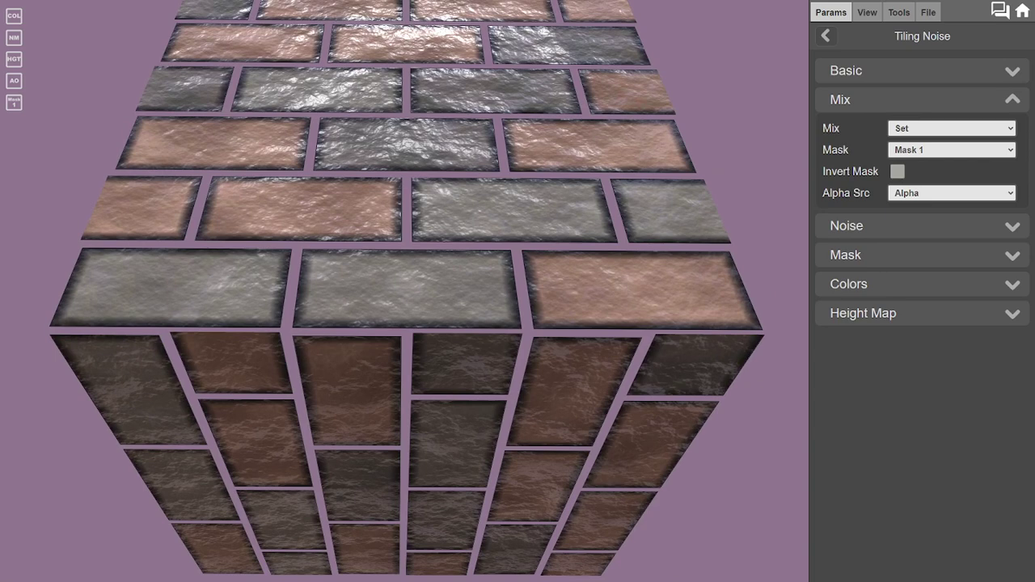
- Set the Tiling Noise node's mix mode to Subtract and its noise type to Marble
click(951, 128)
click(929, 200)
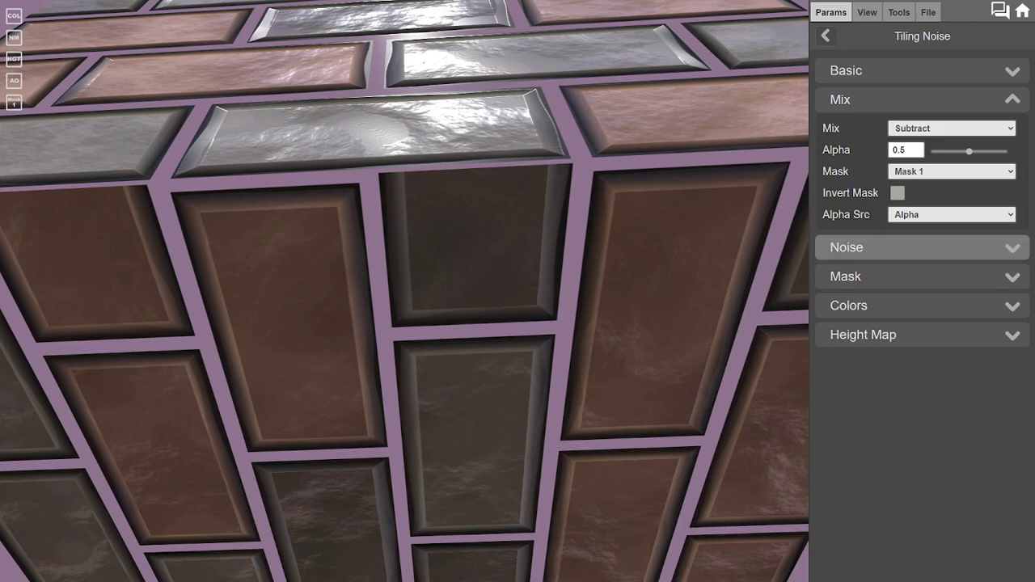
click(857, 247)
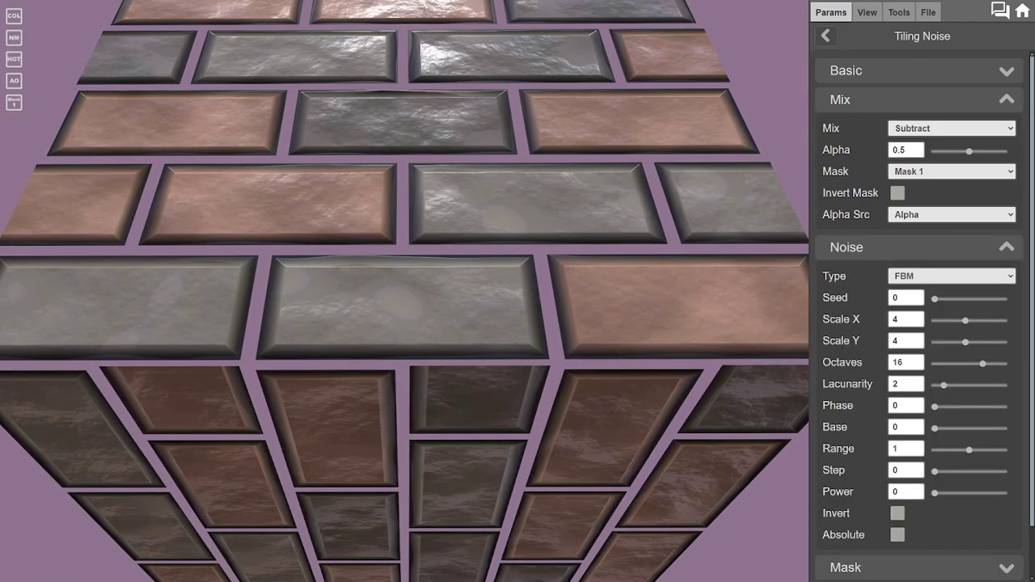
click(952, 276)
key(Down)
key(Down)
key(Down)
key(Return)
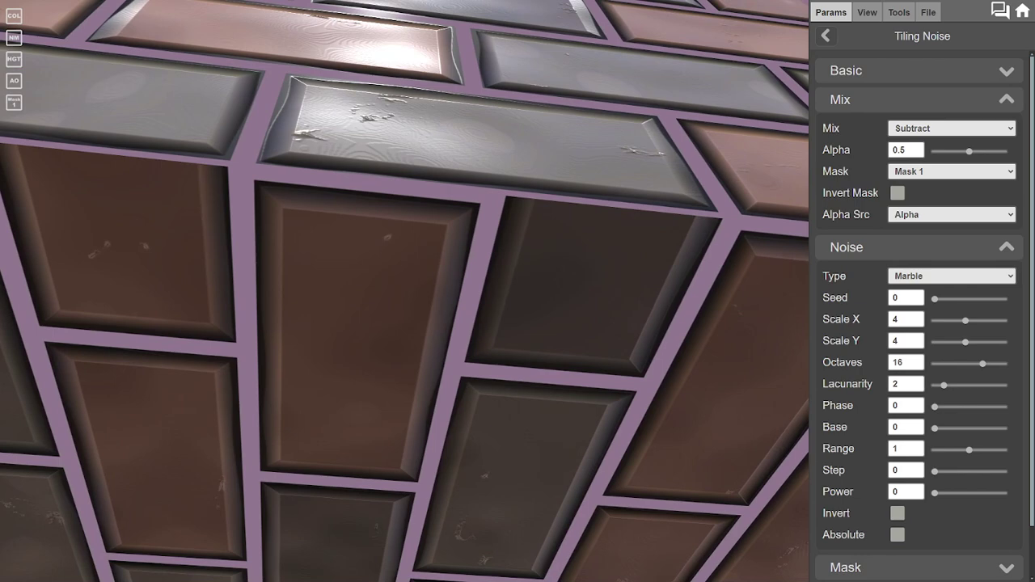
- Try Add as the Tiling Noise mix mode, and switch it to Multiply
click(951, 129)
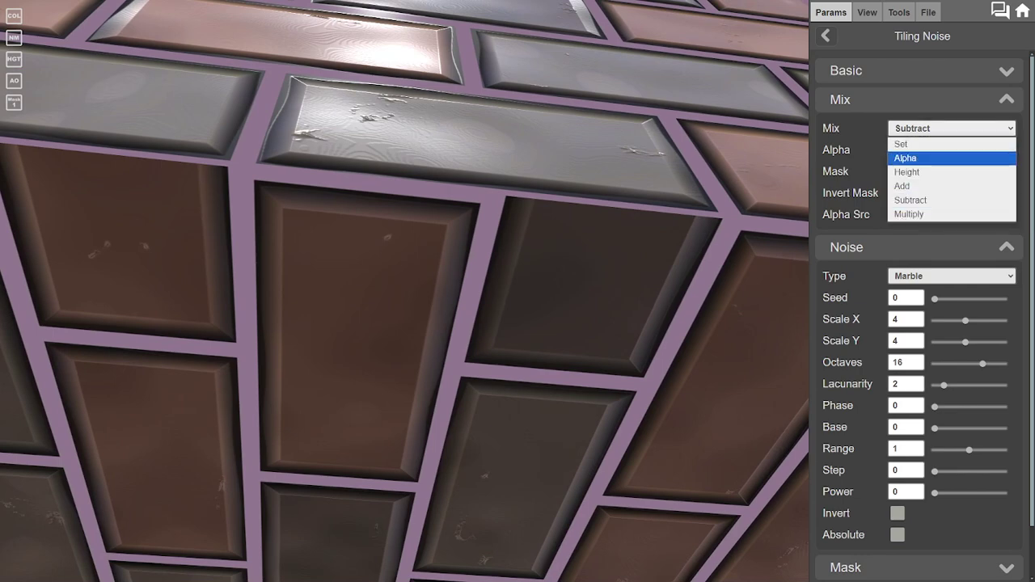
click(929, 185)
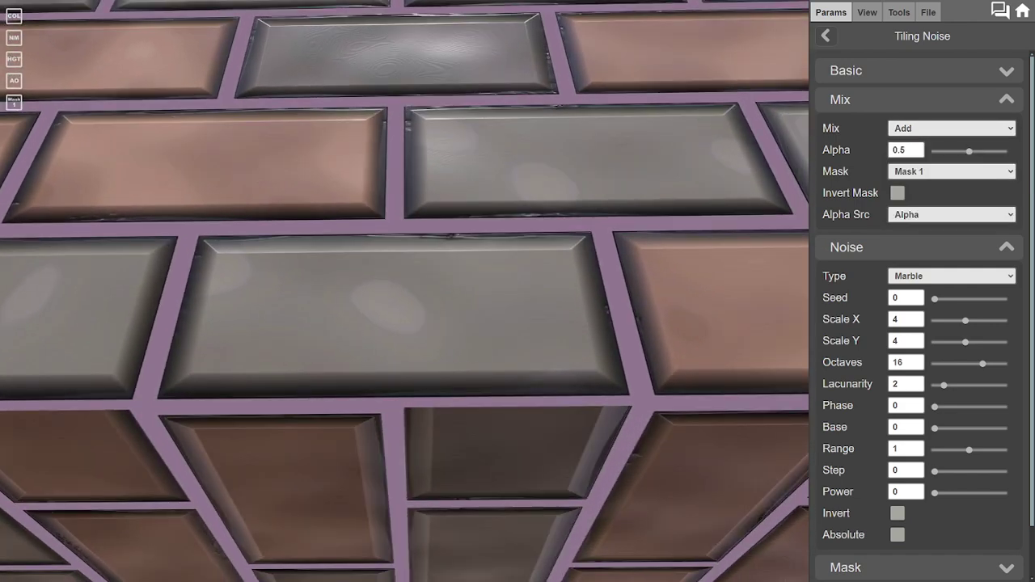
click(951, 128)
click(950, 212)
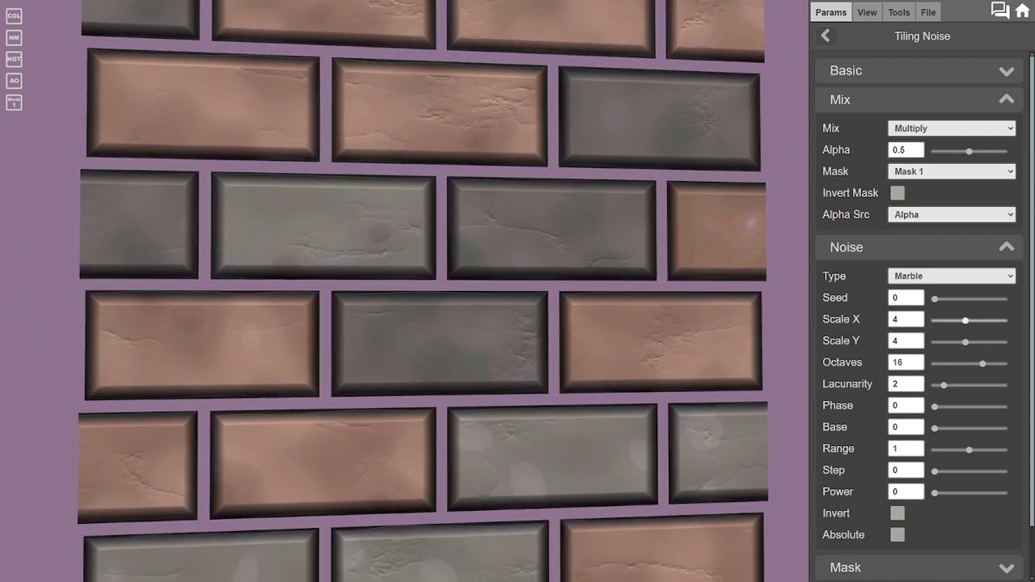
- Set the marble noise's Scale X and Scale Y to 6 and enable the node's Diffuse output
drag(966, 321, 976, 342)
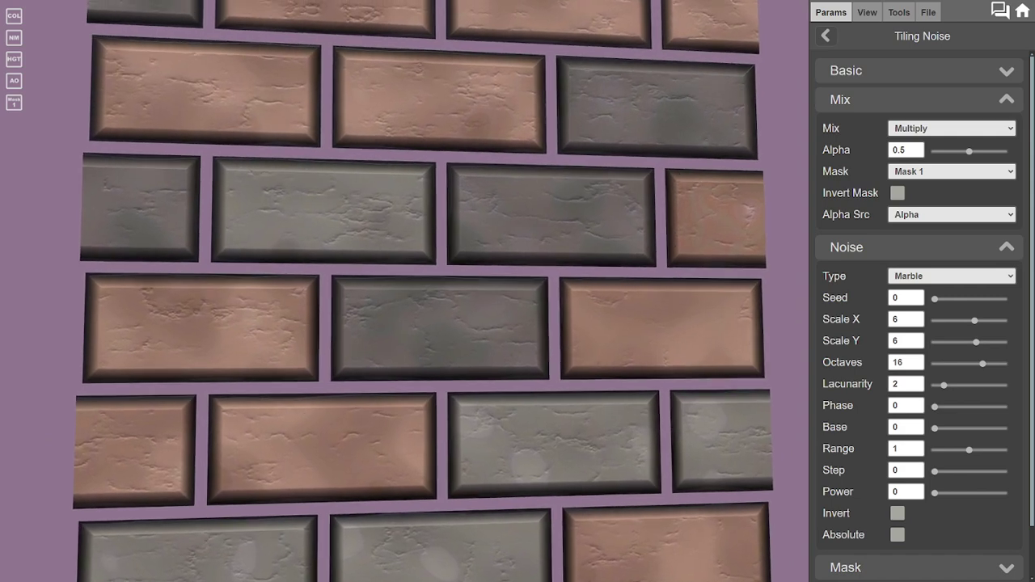
click(921, 70)
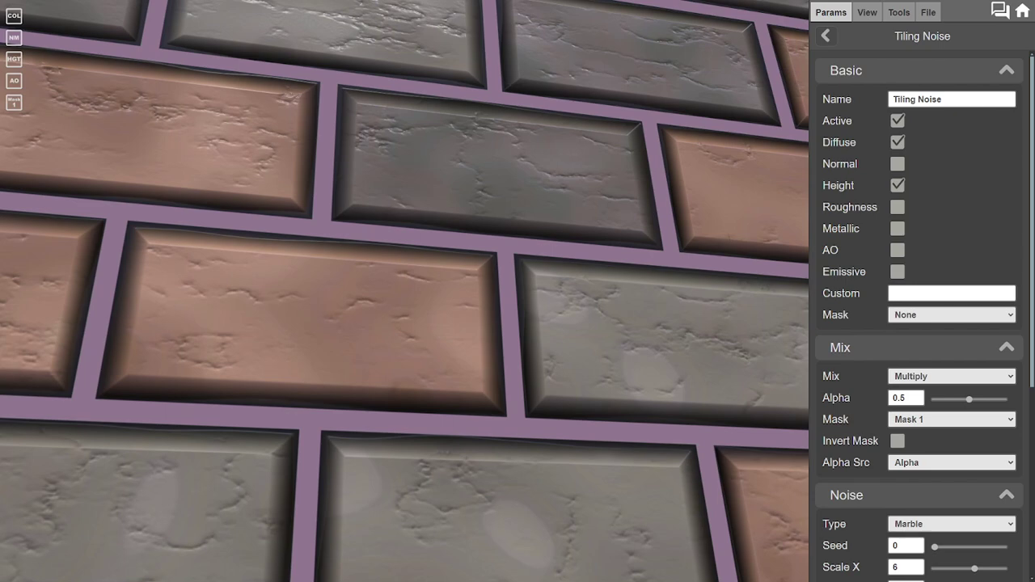
scroll(917, 315, down, 4)
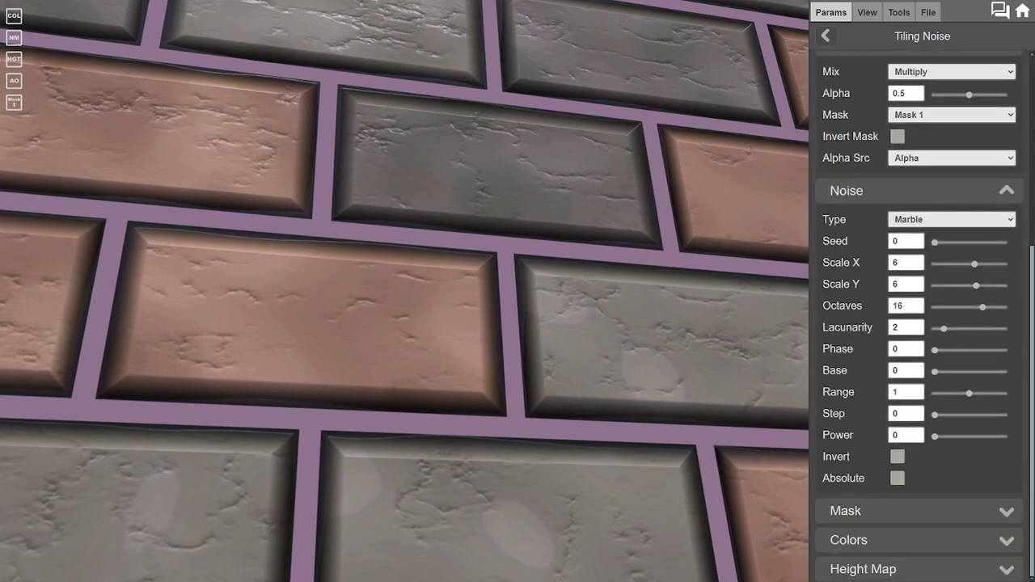
scroll(919, 485, up, 2)
scroll(918, 501, down, 2)
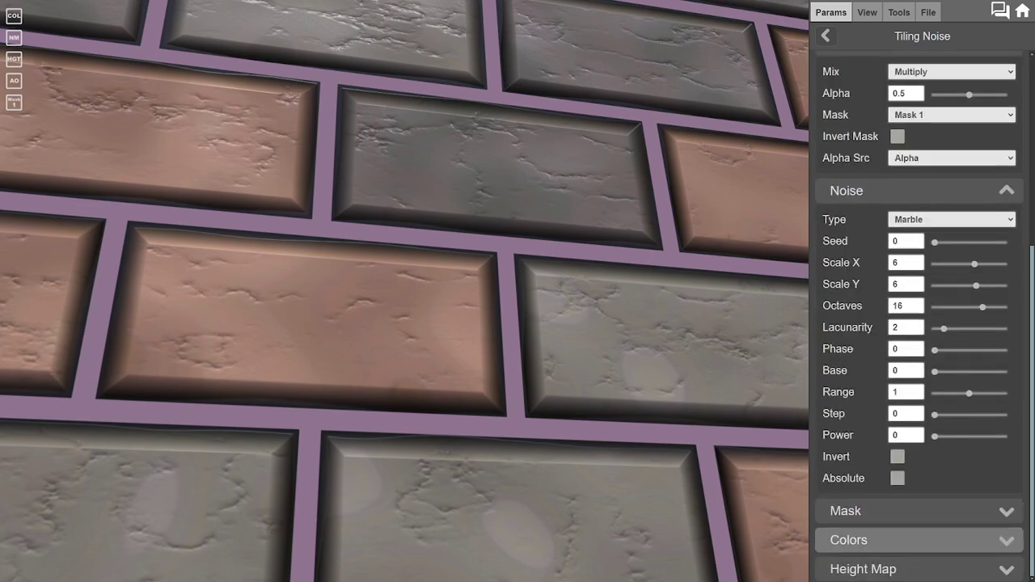
- Apply the grey gradient sampled from the brick photo as the Tiling Noise node's colour gradient
click(918, 540)
scroll(918, 539, down, 2)
click(949, 515)
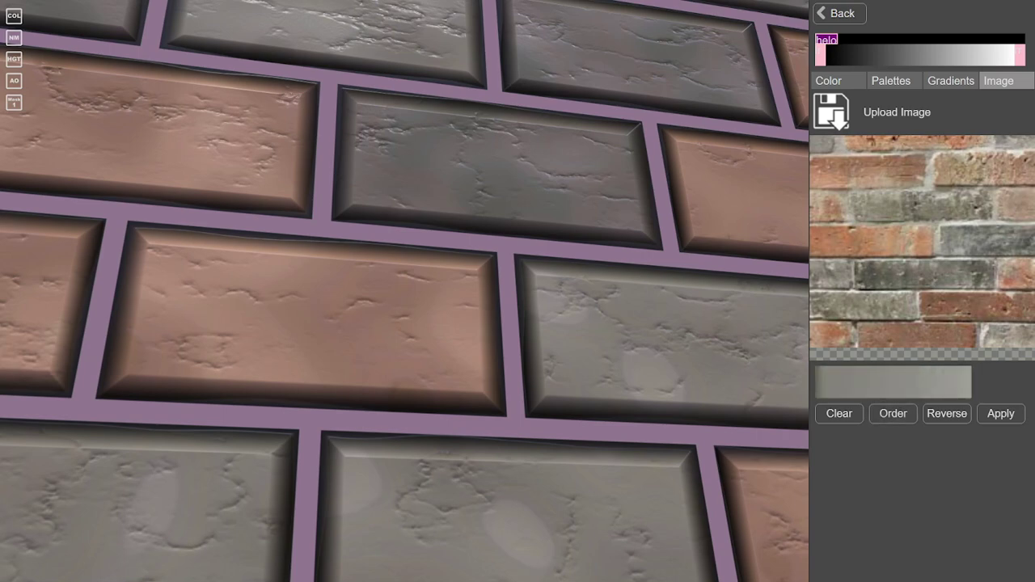
click(999, 413)
drag(486, 243, 335, 328)
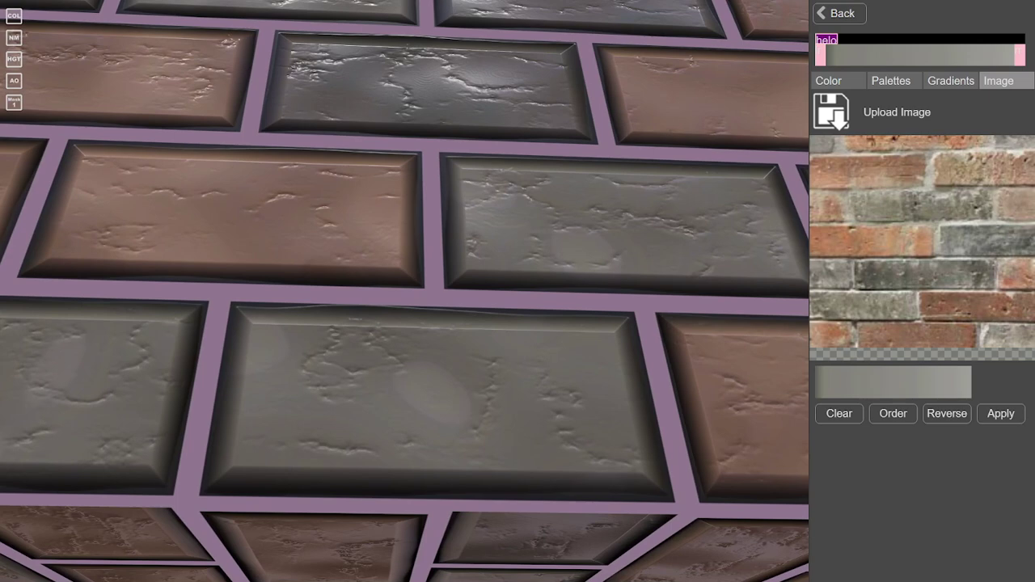
- Preview the material's colour map, return to the 3D view and leave the gradient editor
click(13, 15)
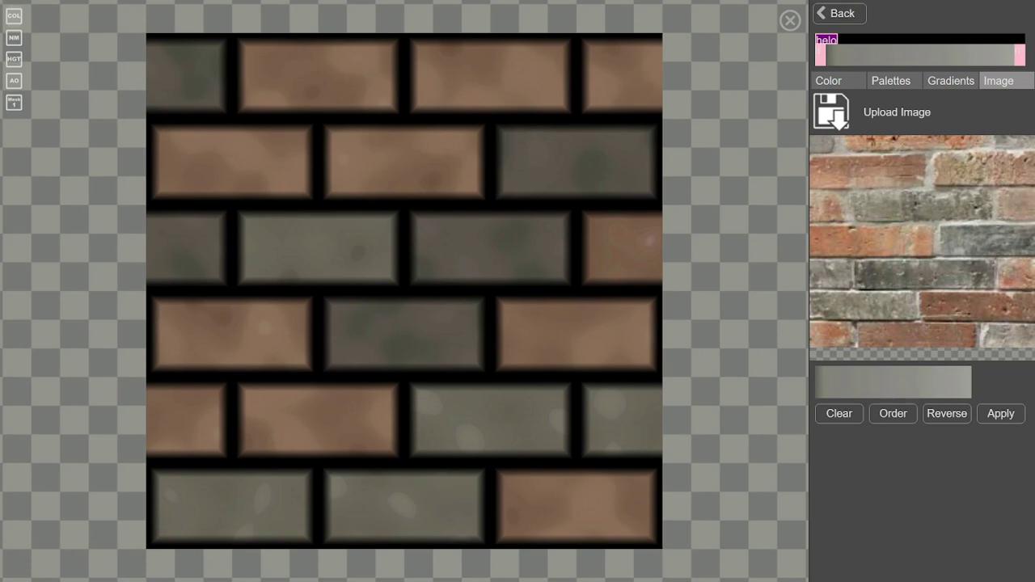
click(14, 16)
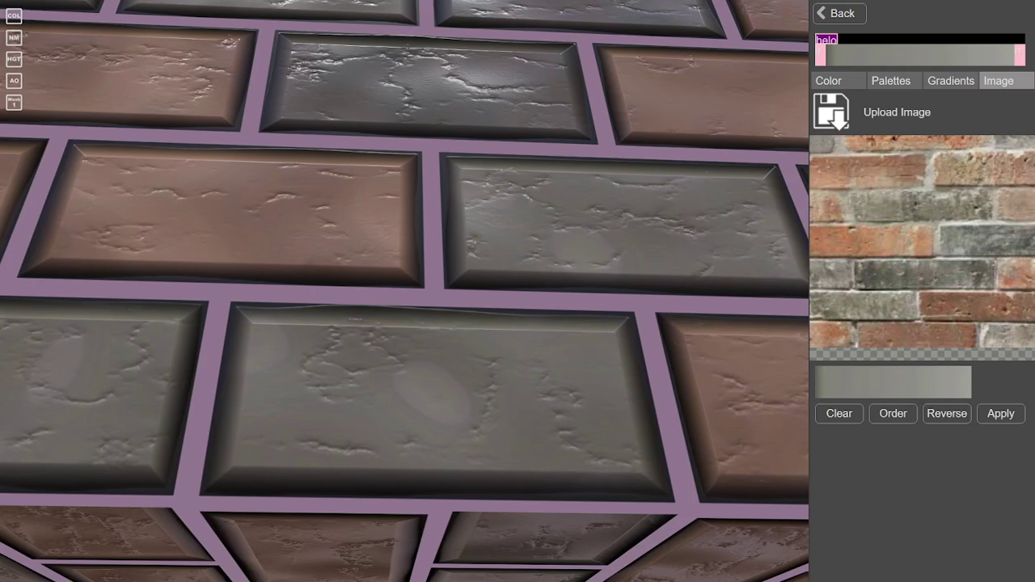
click(841, 13)
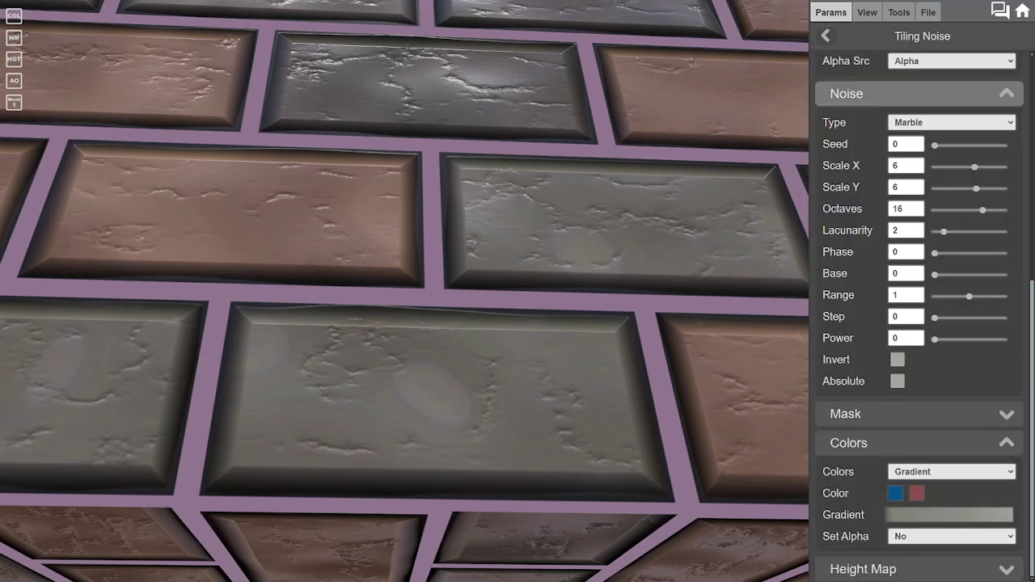
- Raise the Tiling Noise node's mix Alpha to 1 and check the bricks in 3D
scroll(913, 93, up, 5)
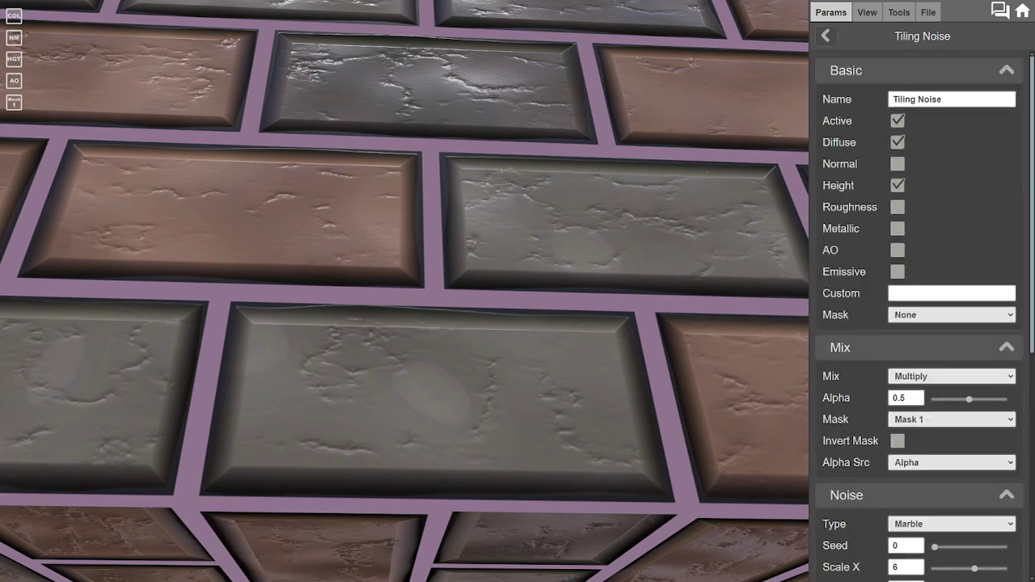
scroll(922, 324, down, 3)
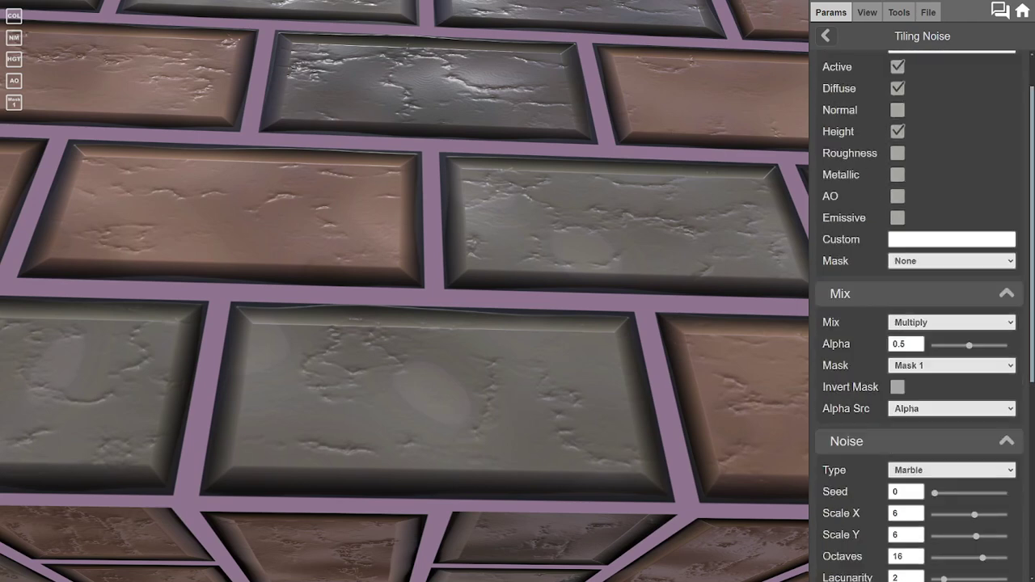
scroll(921, 324, up, 2)
scroll(922, 323, down, 3)
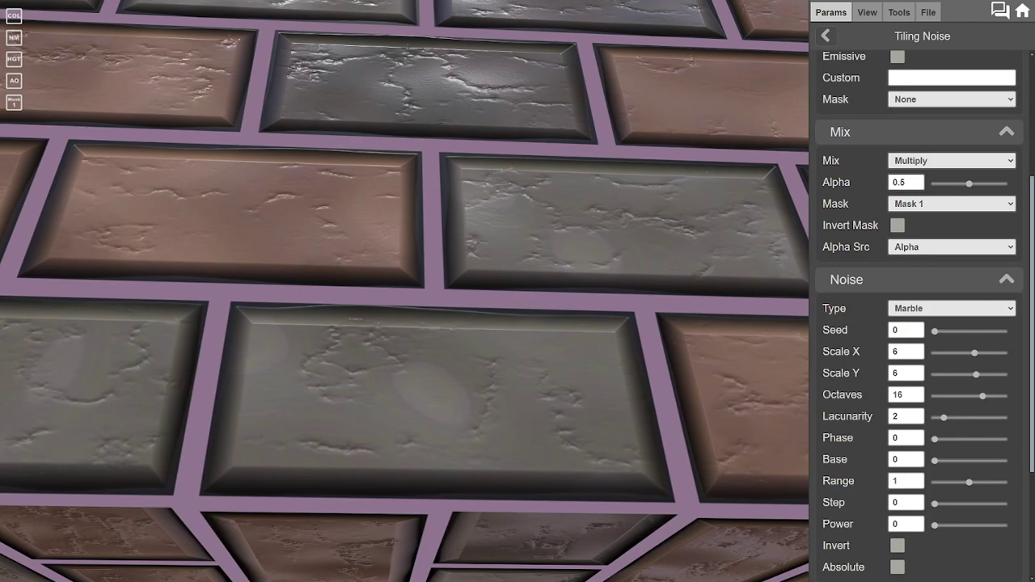
drag(969, 184, 1004, 184)
mouse_move(501, 259)
mouse_down()
mouse_move(495, 347)
mouse_move(493, 271)
mouse_up()
- Change the Tiling Noise node's mix mode to Set and inspect the noise on the bricks
scroll(920, 315, down, 3)
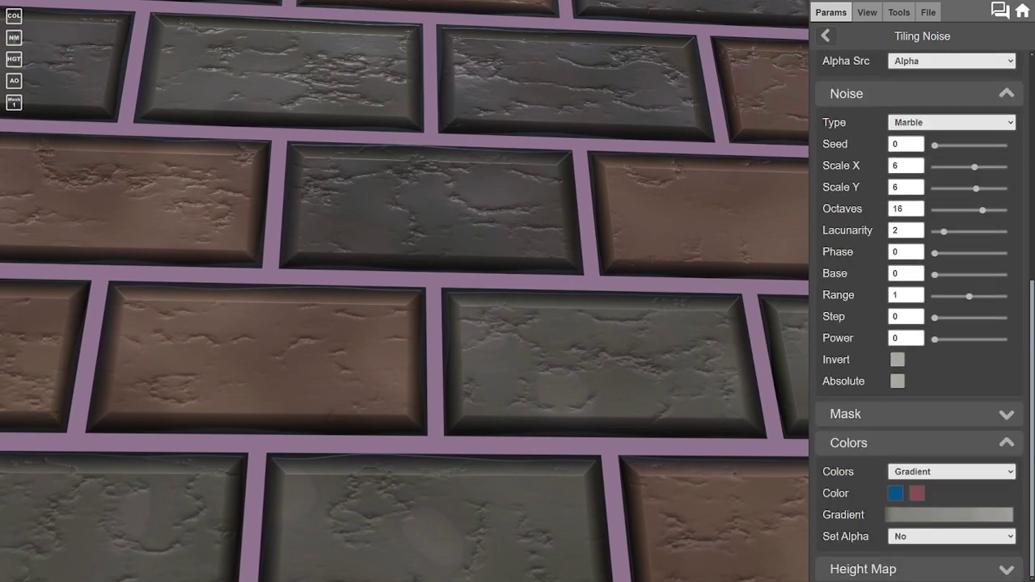
scroll(919, 315, up, 2)
scroll(919, 315, up, 2)
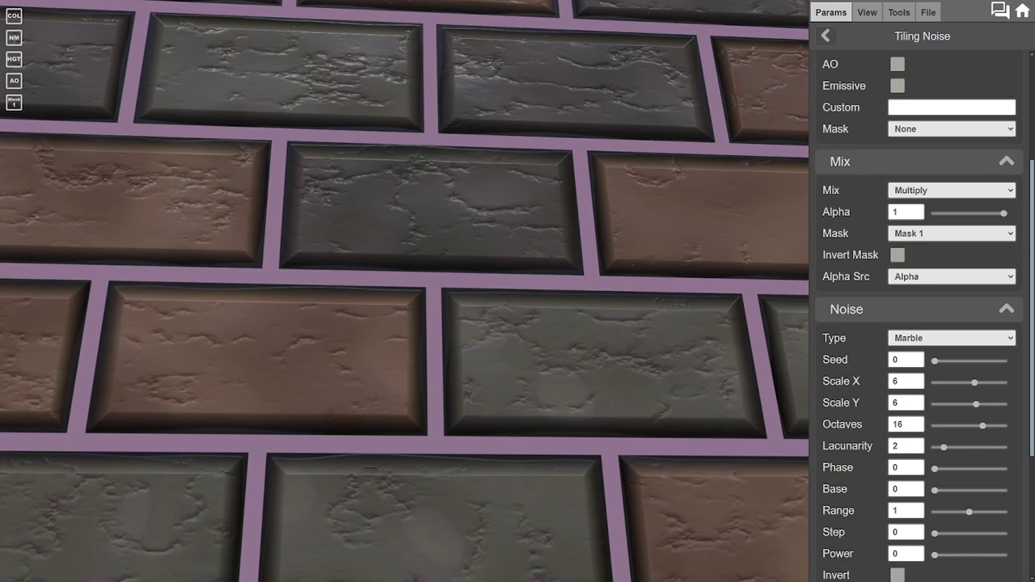
click(950, 190)
click(914, 203)
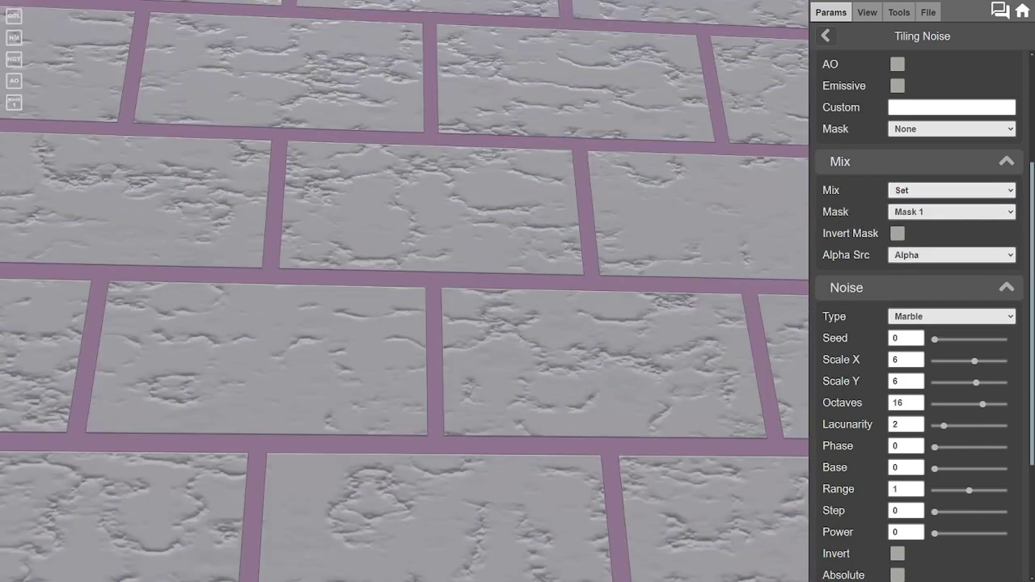
mouse_move(404, 291)
mouse_down()
mouse_move(323, 275)
mouse_move(407, 295)
mouse_up()
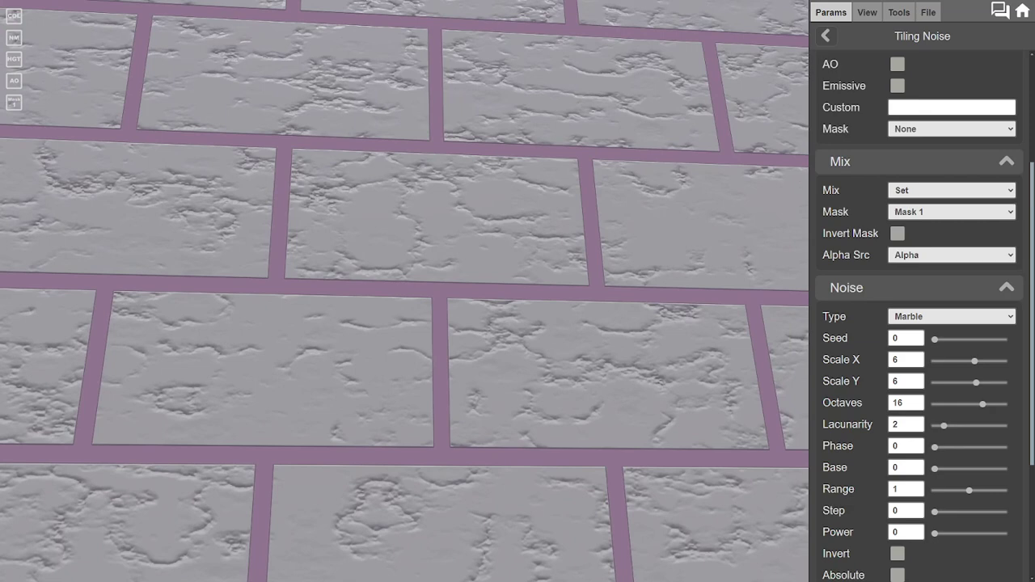
scroll(919, 315, down, 2)
scroll(919, 316, down, 2)
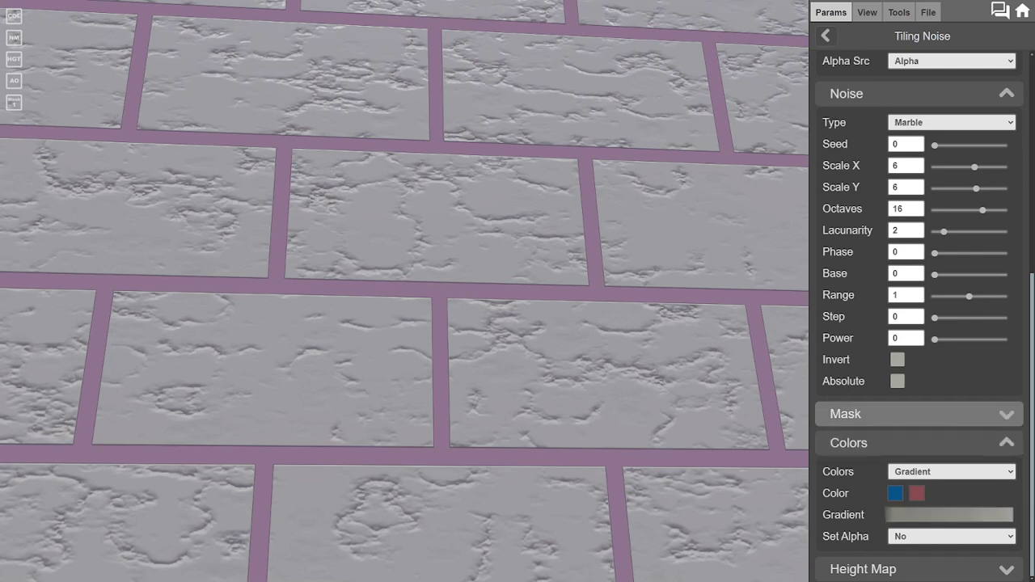
- Limit the marble Tiling Noise with a Transparent mask so it covers only patches of the bricks
click(920, 413)
drag(935, 466, 934, 466)
drag(1003, 487, 1002, 486)
drag(582, 364, 572, 330)
drag(485, 323, 477, 368)
scroll(919, 324, up, 5)
drag(485, 291, 509, 387)
scroll(420, 291, down, 3)
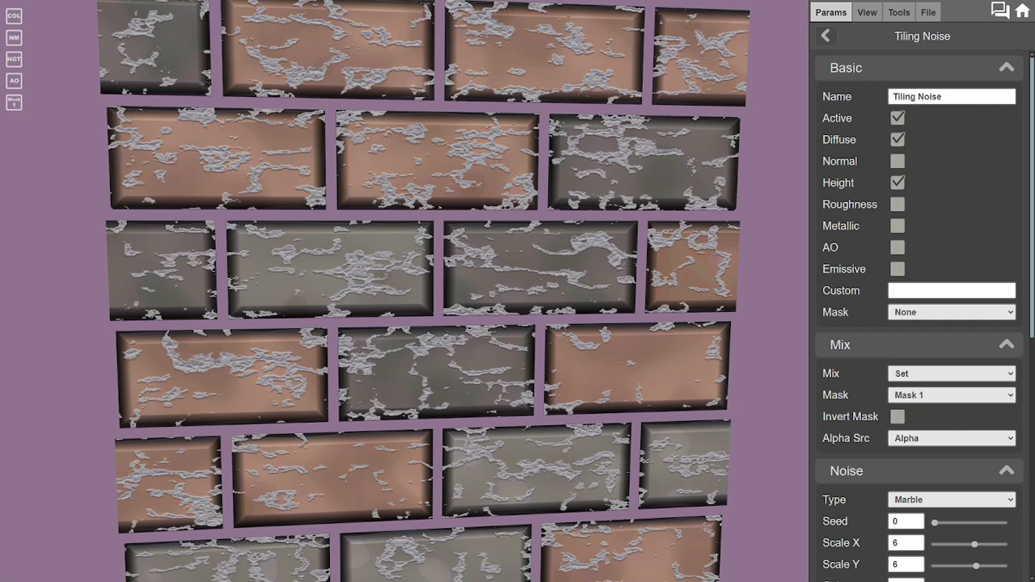
- Set the marble Tiling Noise node's mix mode to Multiply with an Alpha of 0.75
scroll(919, 345, up, 1)
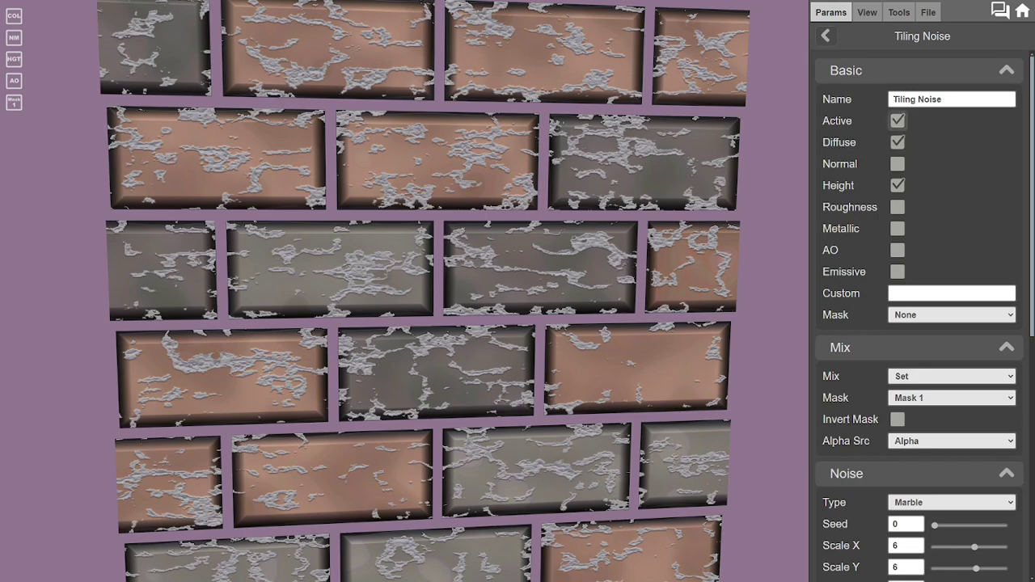
click(917, 70)
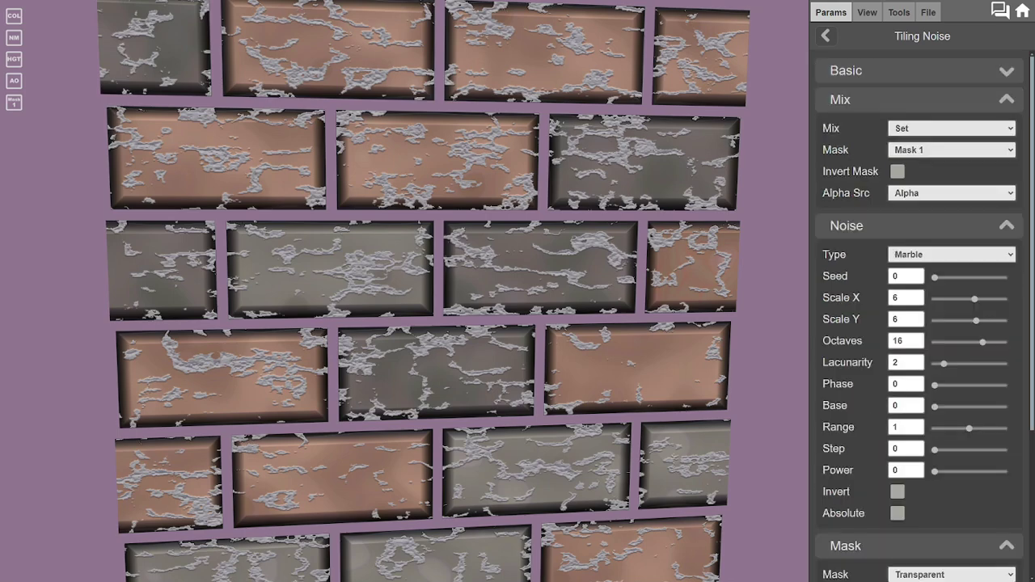
click(951, 128)
click(930, 154)
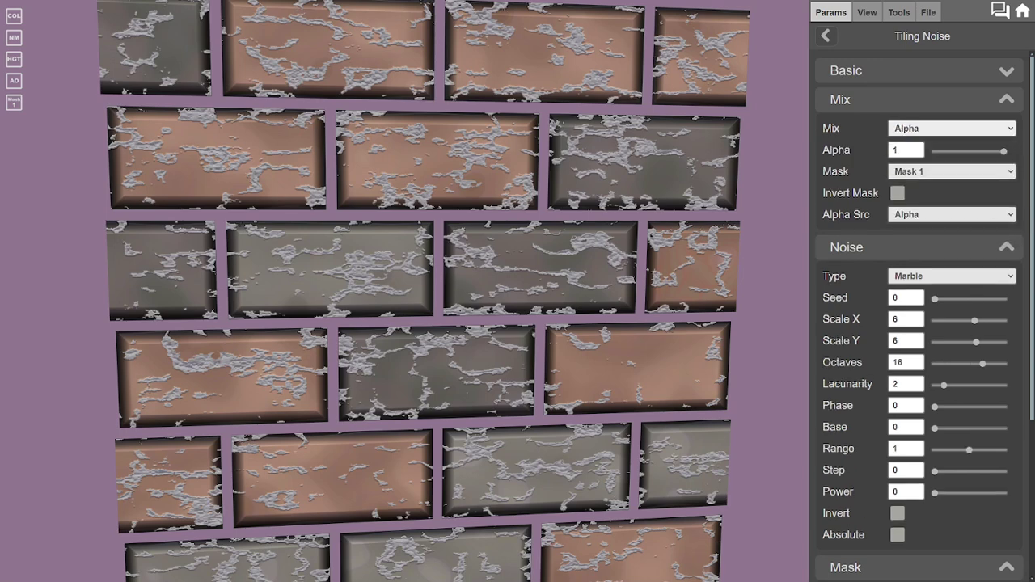
mouse_move(1004, 151)
mouse_down()
mouse_move(970, 152)
mouse_move(1004, 151)
mouse_up()
click(950, 128)
click(930, 215)
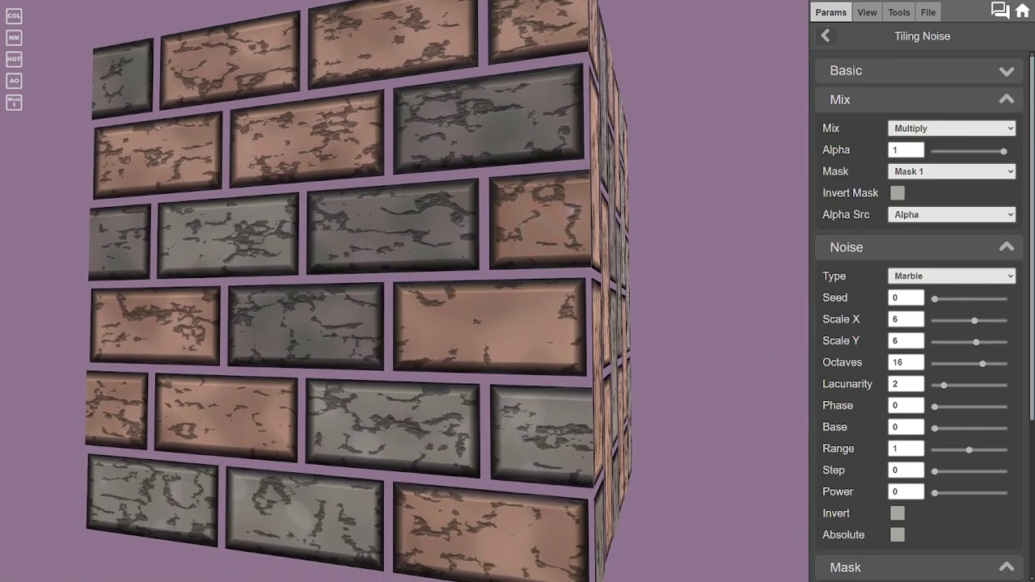
mouse_move(1003, 151)
mouse_down()
mouse_move(975, 152)
mouse_move(1006, 151)
mouse_move(986, 151)
mouse_up()
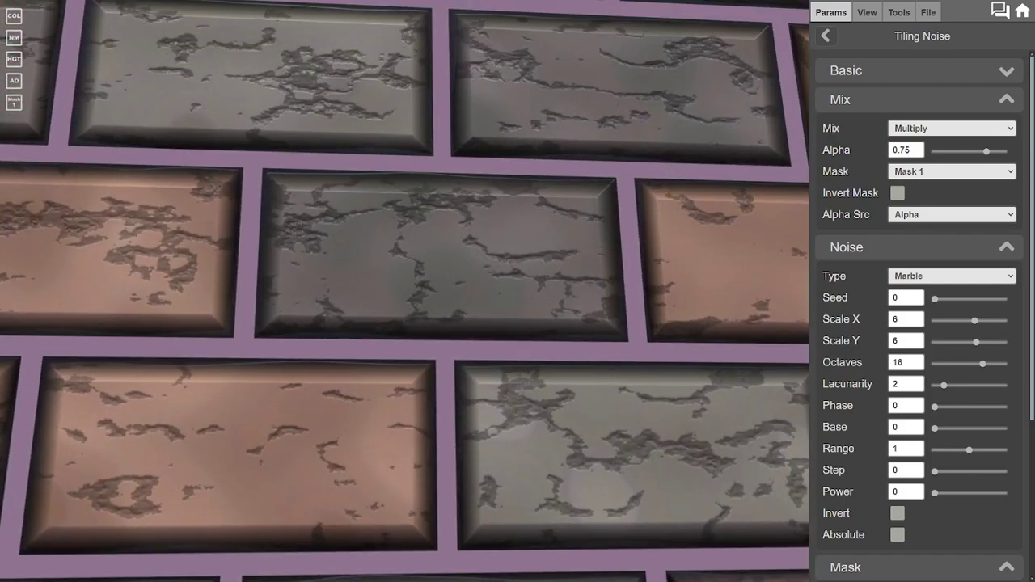
- Inspect the material's AO, normal, height and colour maps, and check the darkened brick patches in the 3D view
click(13, 80)
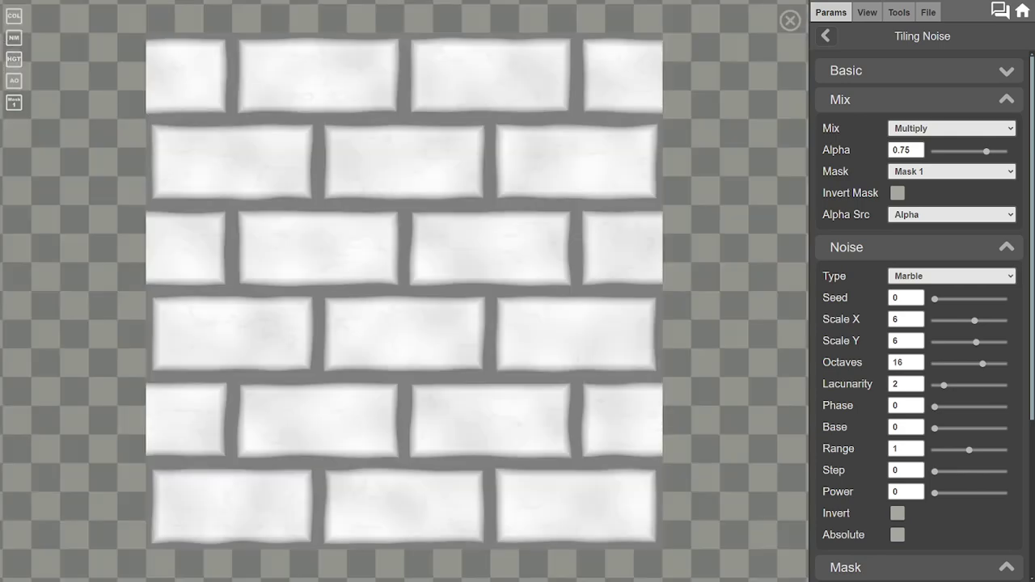
click(14, 38)
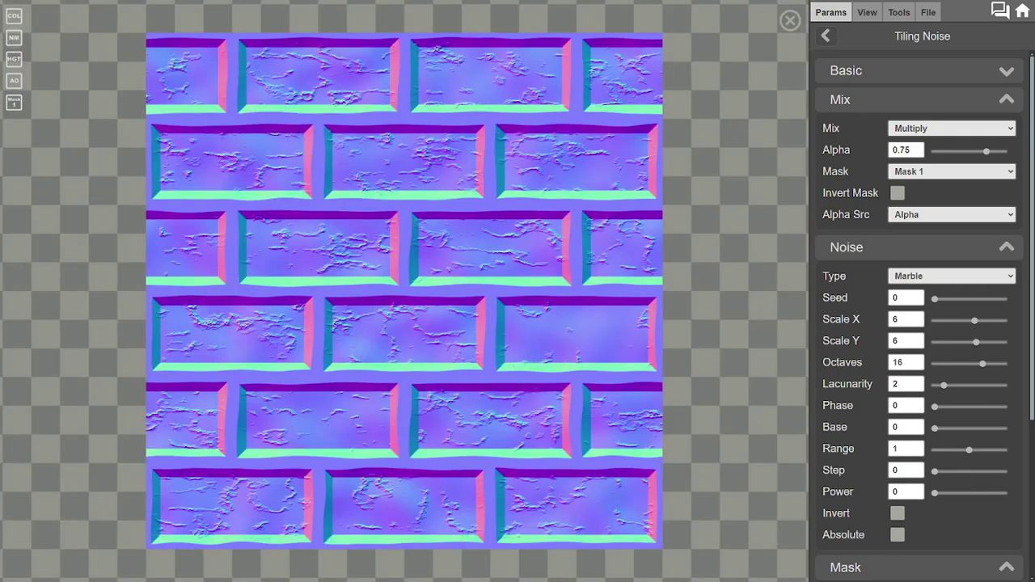
click(13, 59)
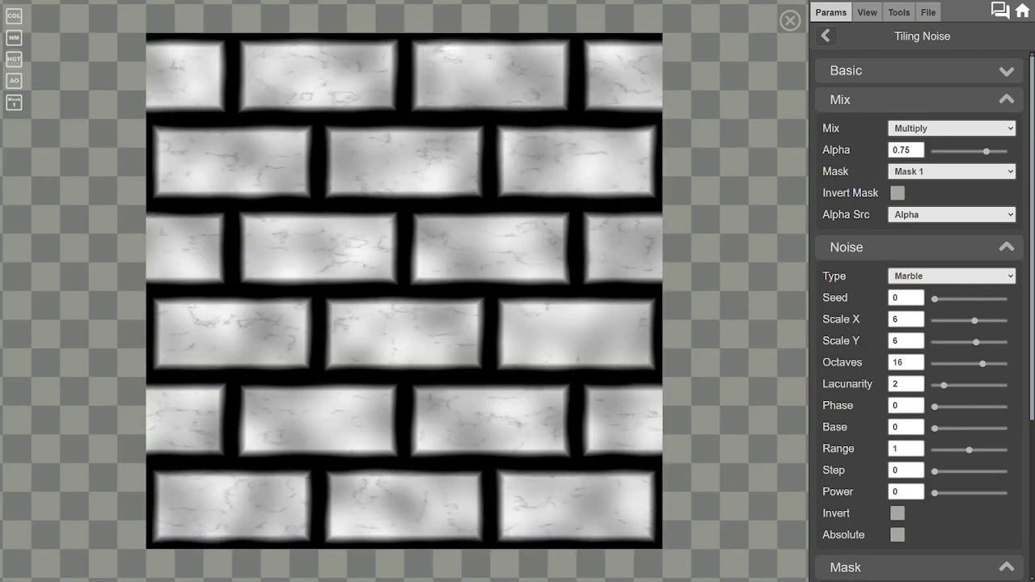
click(13, 17)
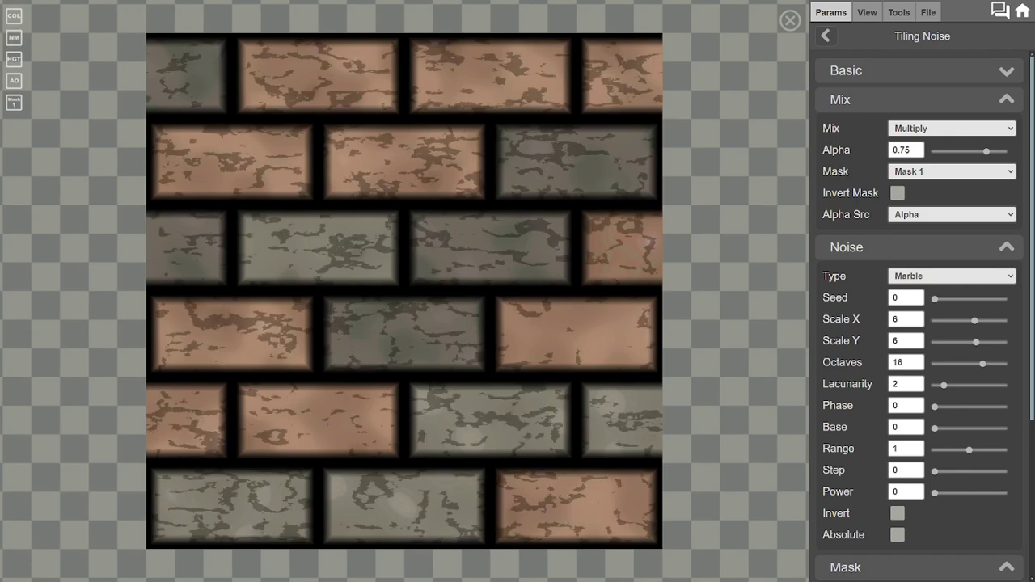
click(790, 20)
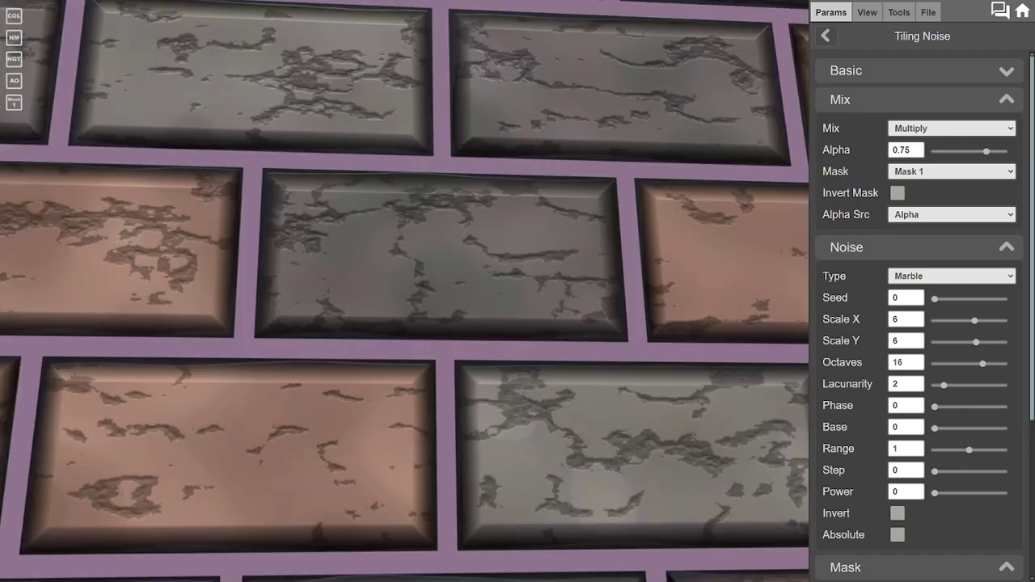
drag(404, 291, 477, 312)
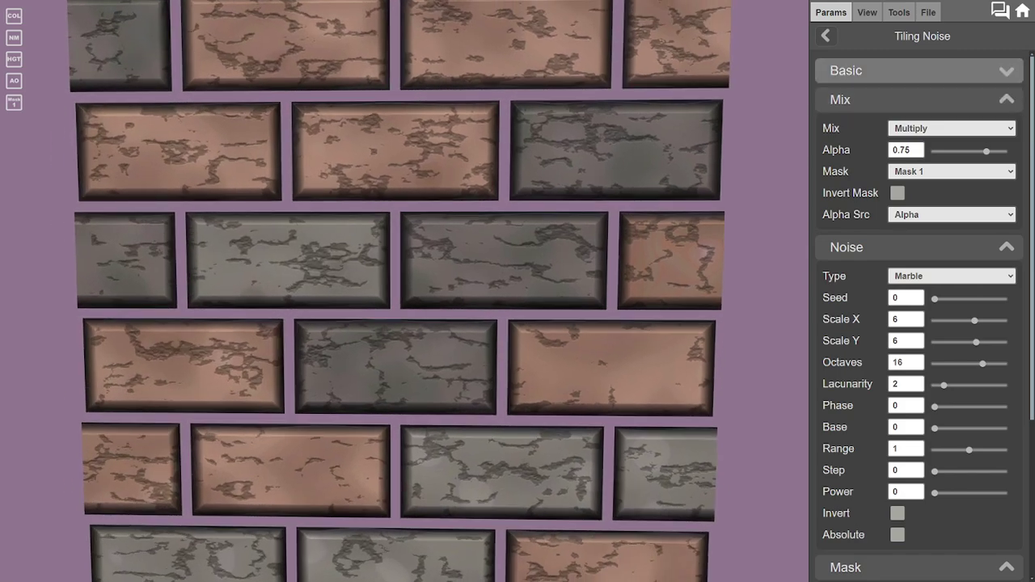
- Add a second FBM Tiling Noise node with mix Set and inverted Mask 1, coloured by the beige gradient sampled from the brick photo
click(825, 36)
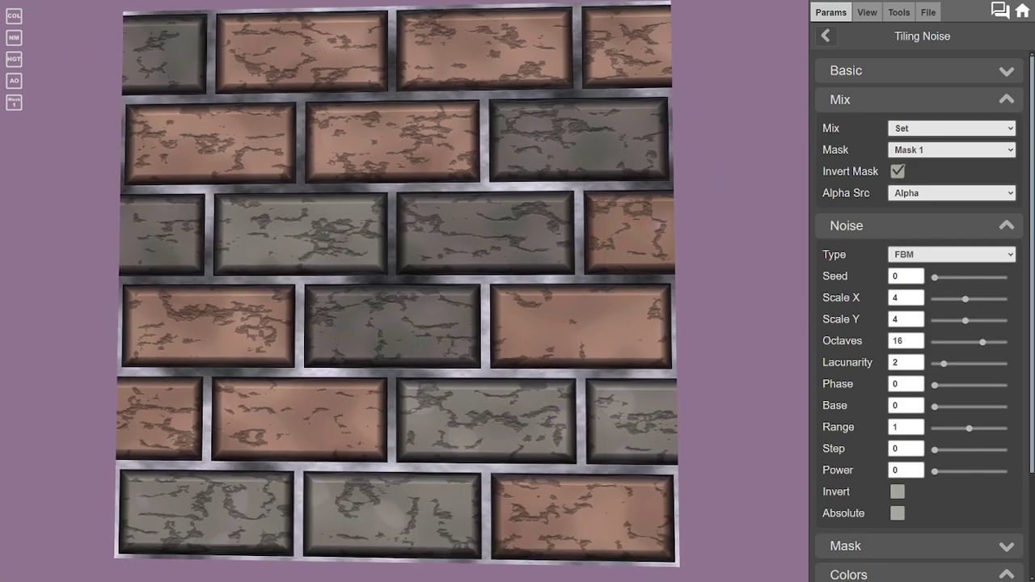
scroll(919, 364, down, 2)
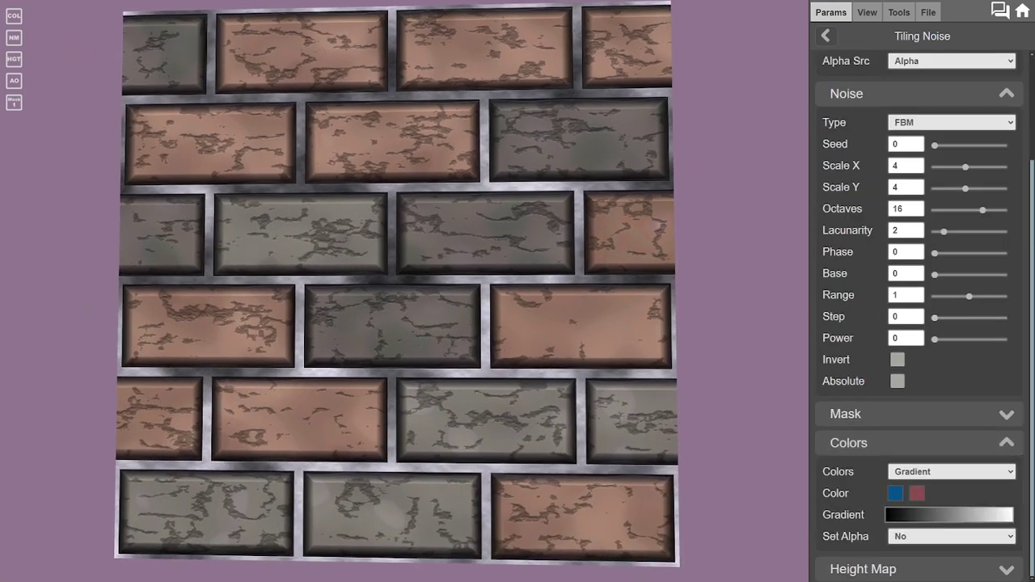
click(949, 515)
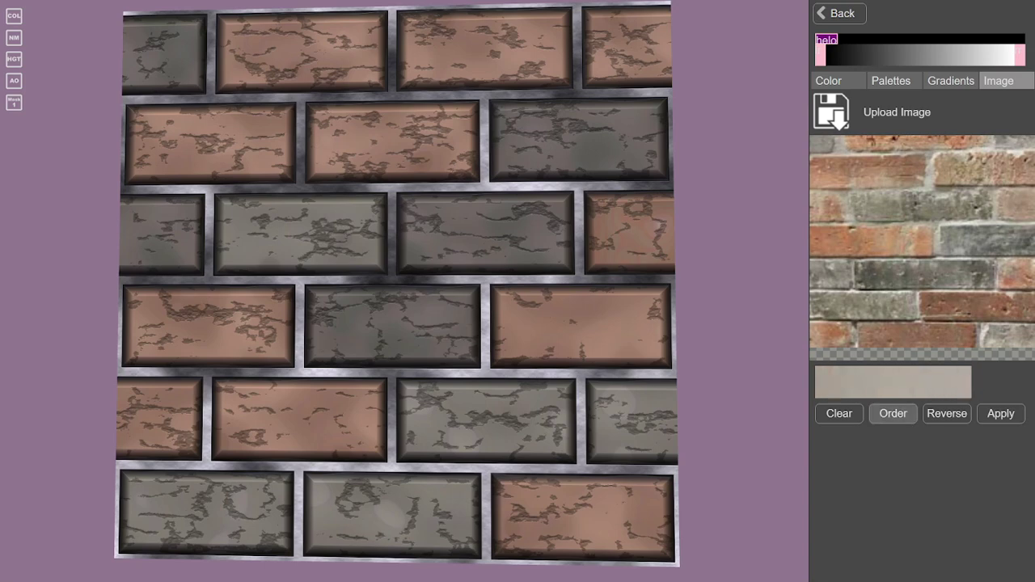
click(999, 413)
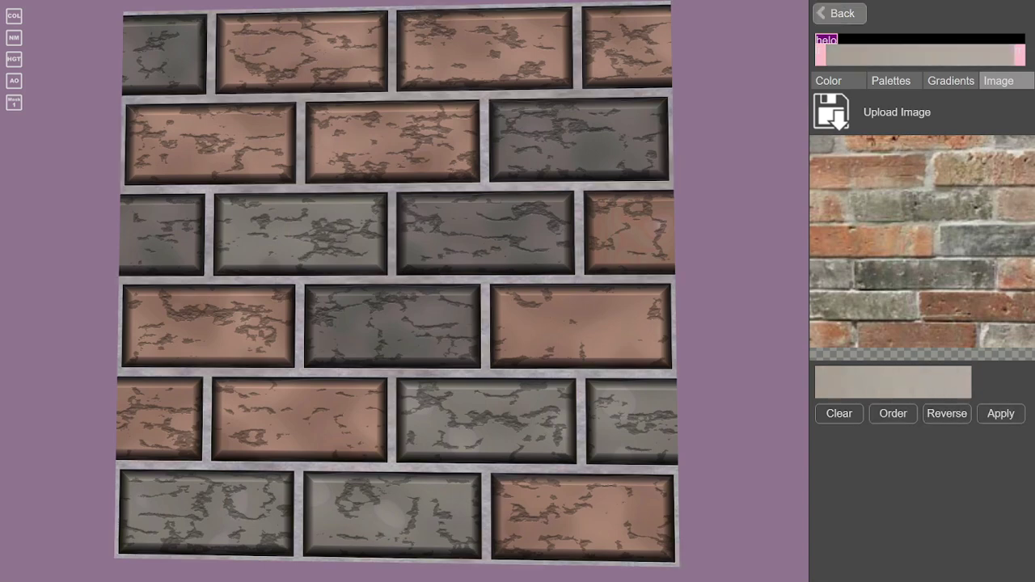
click(839, 13)
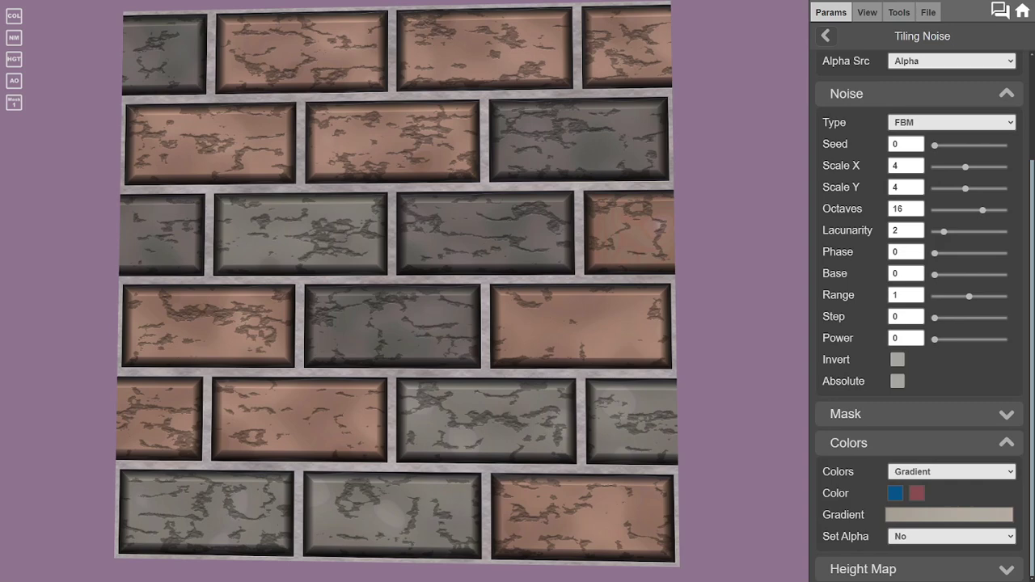
- Set the mortar noise's Scale X and Scale Y to 9 and its height map Range to 0.023
click(914, 569)
scroll(918, 396, down, 1)
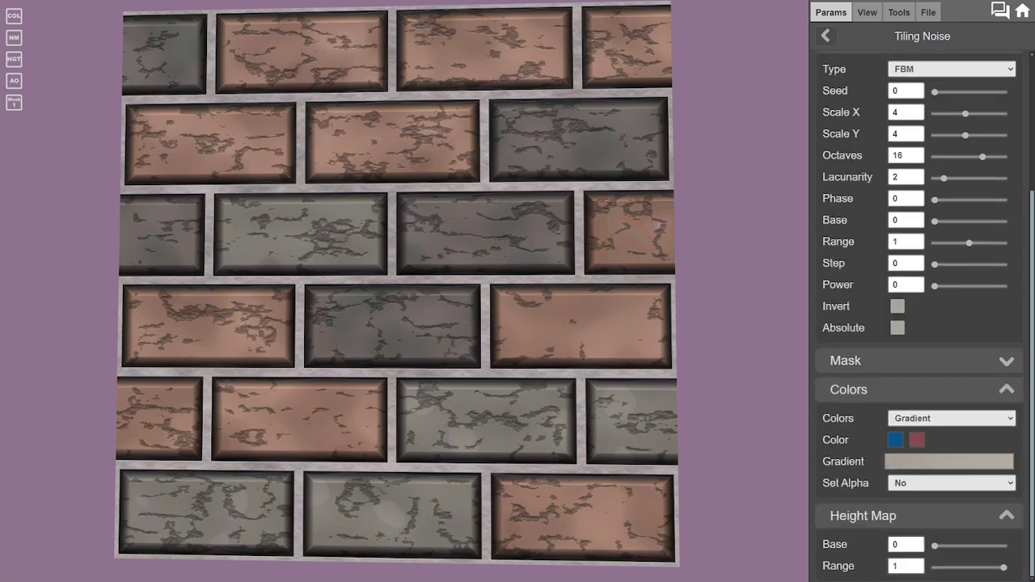
drag(1003, 567, 944, 566)
drag(517, 364, 519, 271)
scroll(405, 291, up, 6)
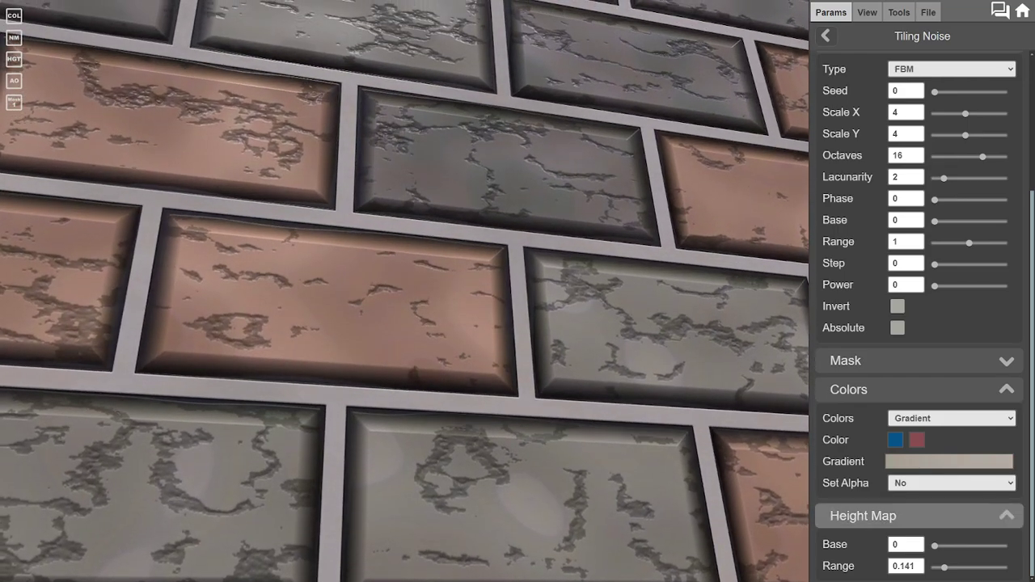
drag(944, 567, 964, 567)
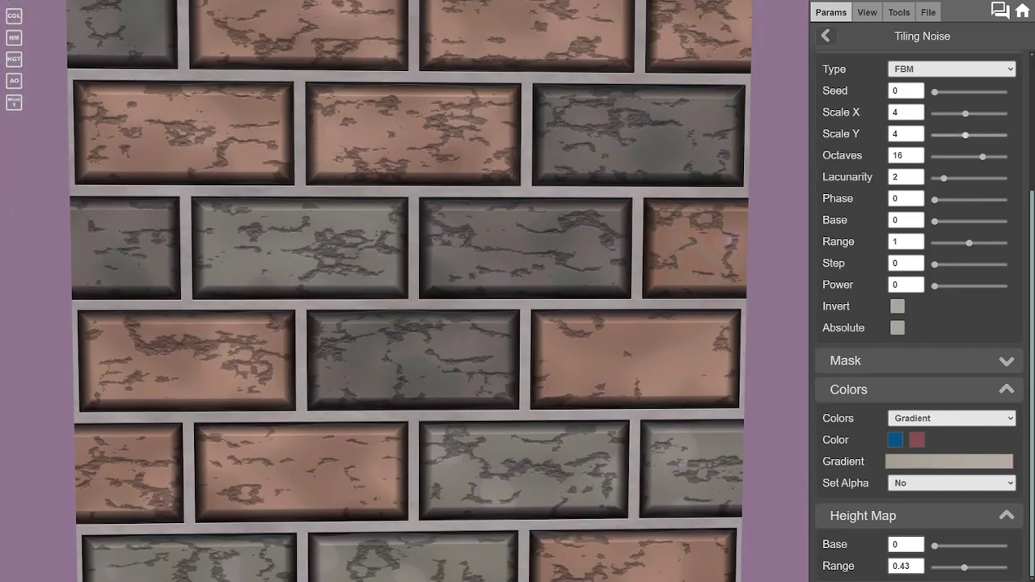
click(981, 114)
click(981, 135)
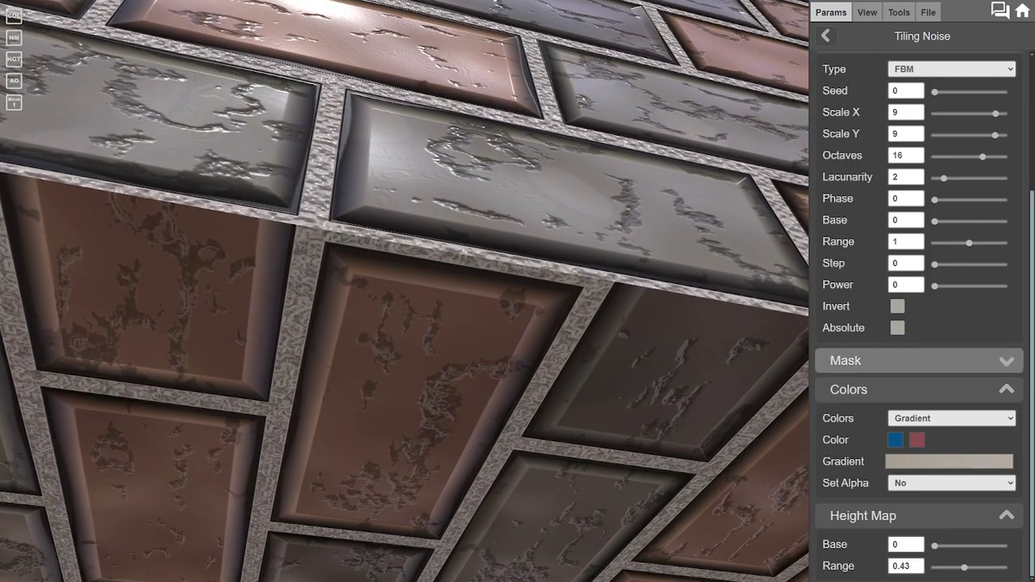
drag(963, 568, 936, 567)
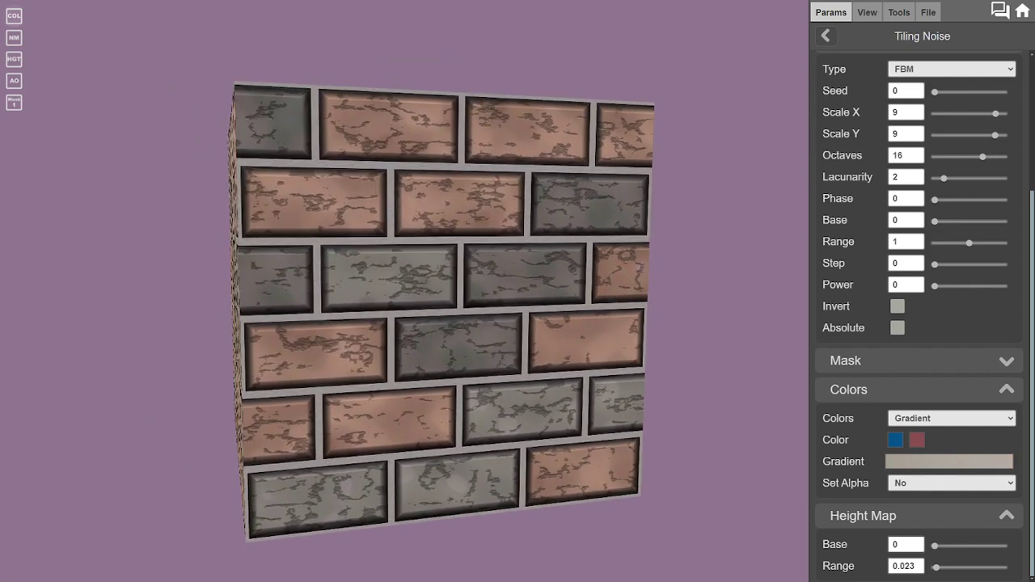
- Review the colour, normal, height and AO maps with the mortar noise, and return to the node list and 3D view
click(14, 15)
click(14, 37)
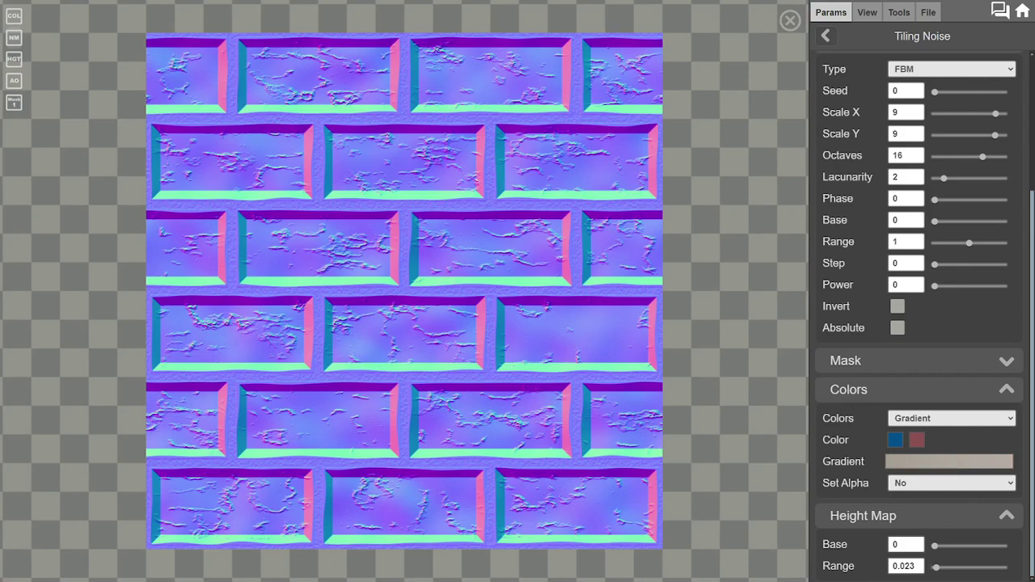
click(13, 58)
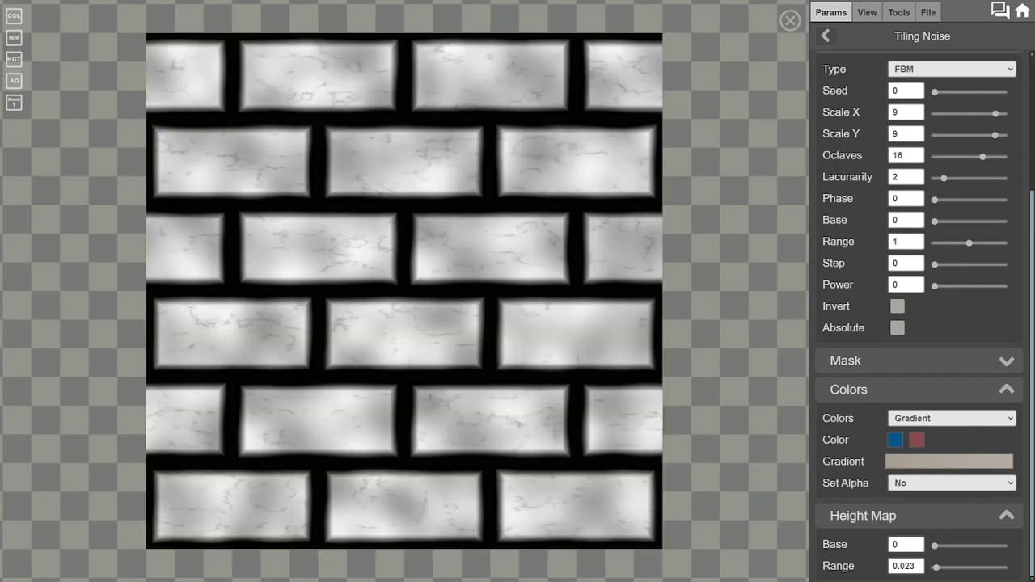
click(13, 80)
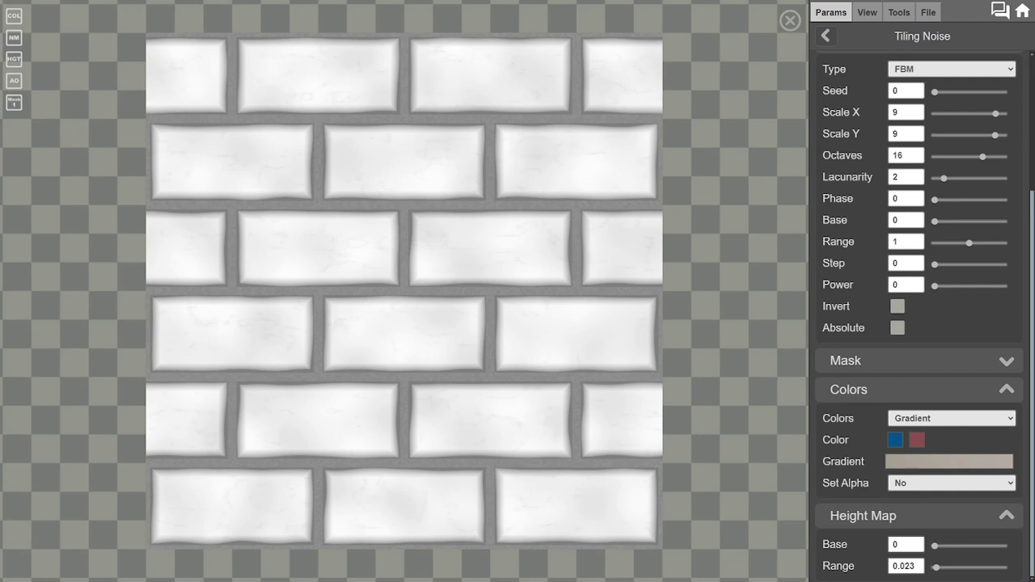
click(825, 36)
click(789, 20)
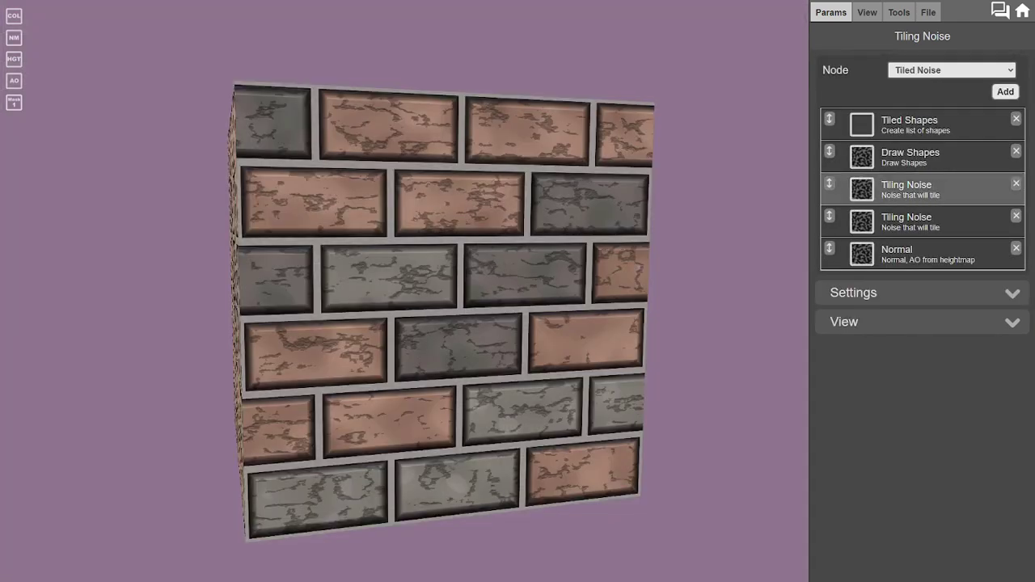
- Set the material's Roughness to 0.516 and Metalness to 0, checking the reflections on the bricks
click(853, 292)
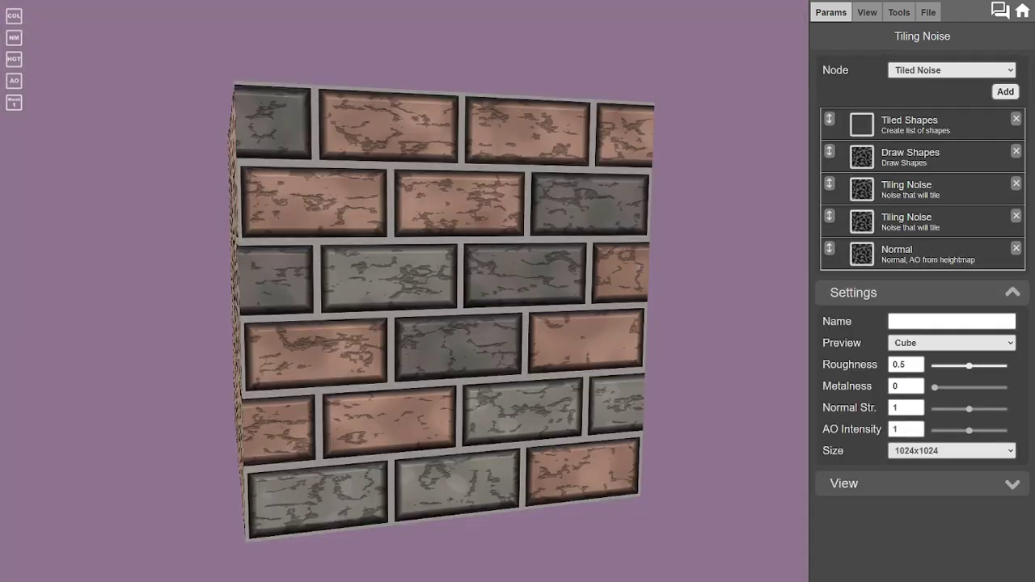
drag(962, 366, 948, 367)
drag(582, 348, 550, 251)
scroll(376, 300, up, 5)
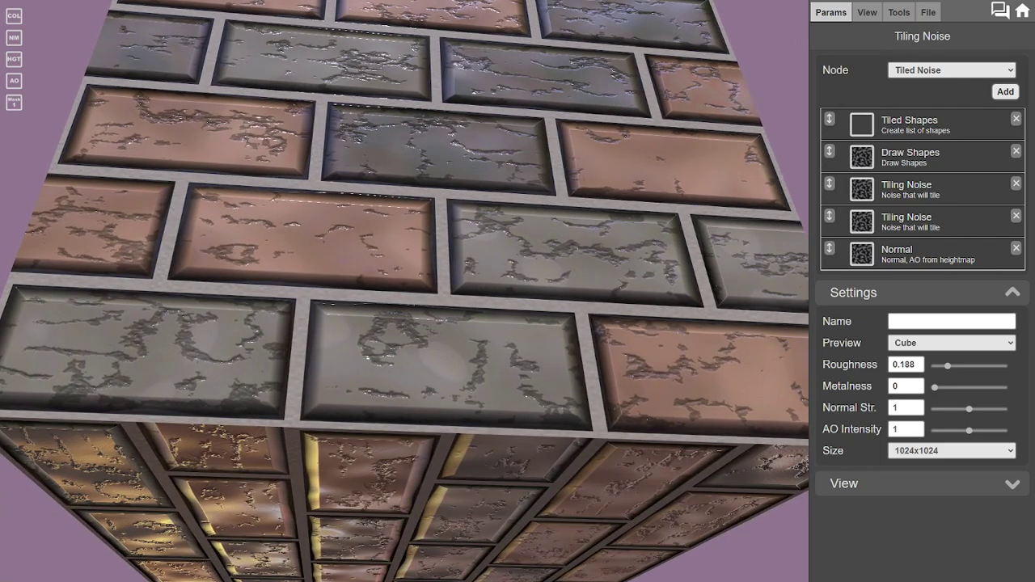
drag(376, 300, 341, 277)
drag(947, 365, 970, 365)
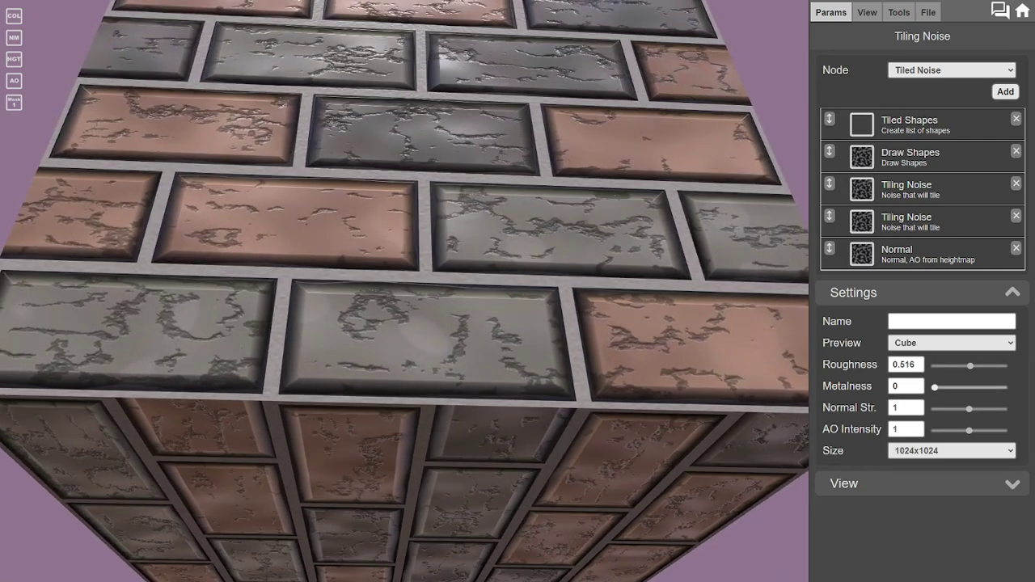
mouse_move(934, 387)
mouse_down()
mouse_move(1005, 387)
mouse_move(934, 388)
mouse_up()
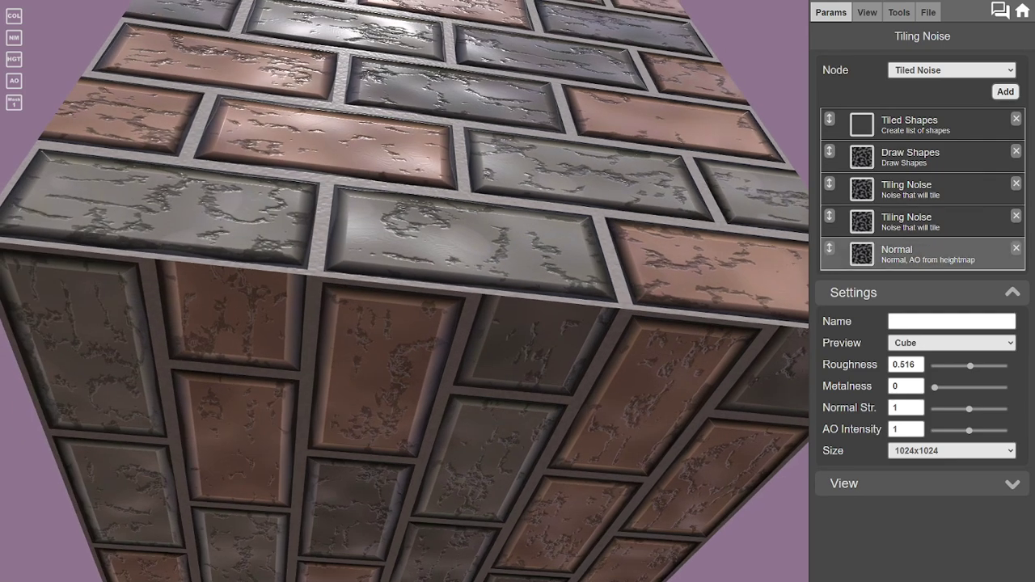
- Raise the Normal node's normal Strength to about 4.3 and return to the node list
click(913, 253)
drag(968, 130, 993, 130)
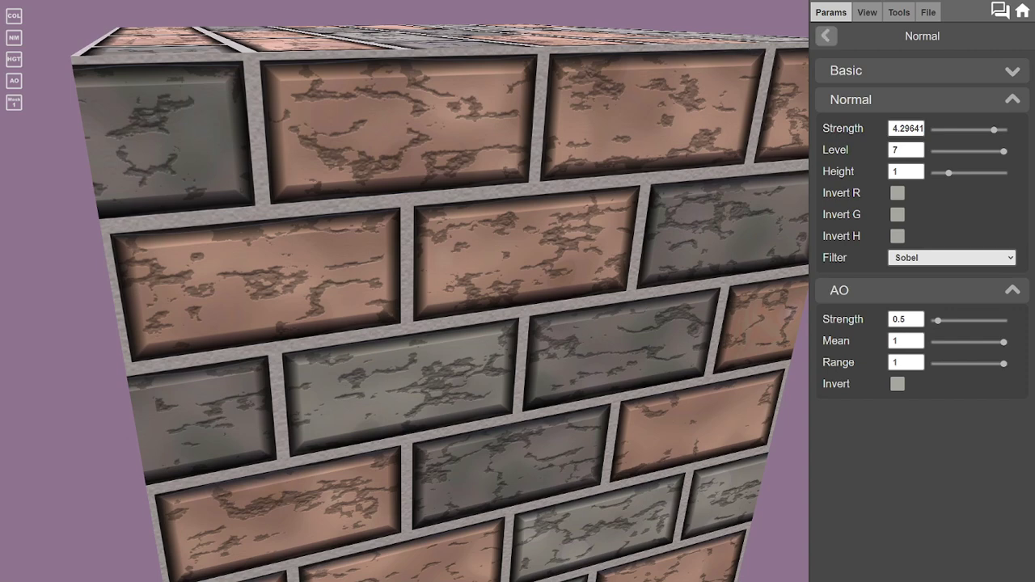
click(825, 36)
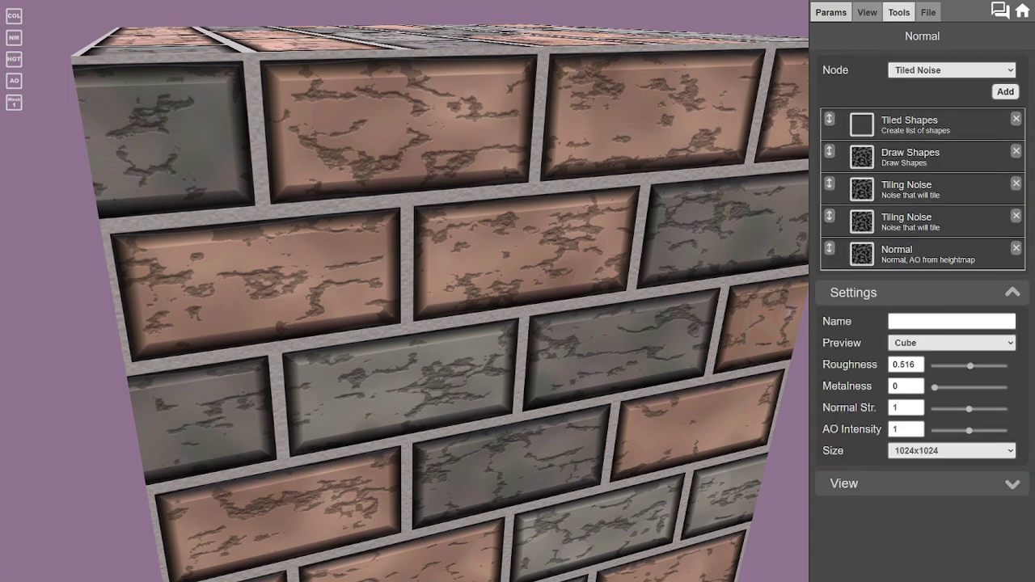
- Try to export the material's Diffuse channel as the PNG image Diffuse.png
click(928, 12)
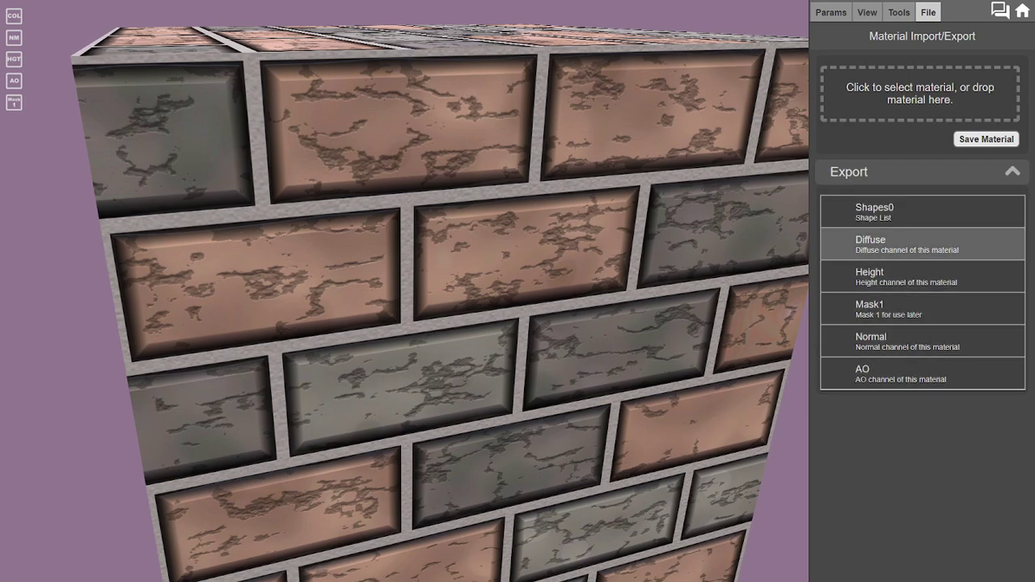
click(870, 243)
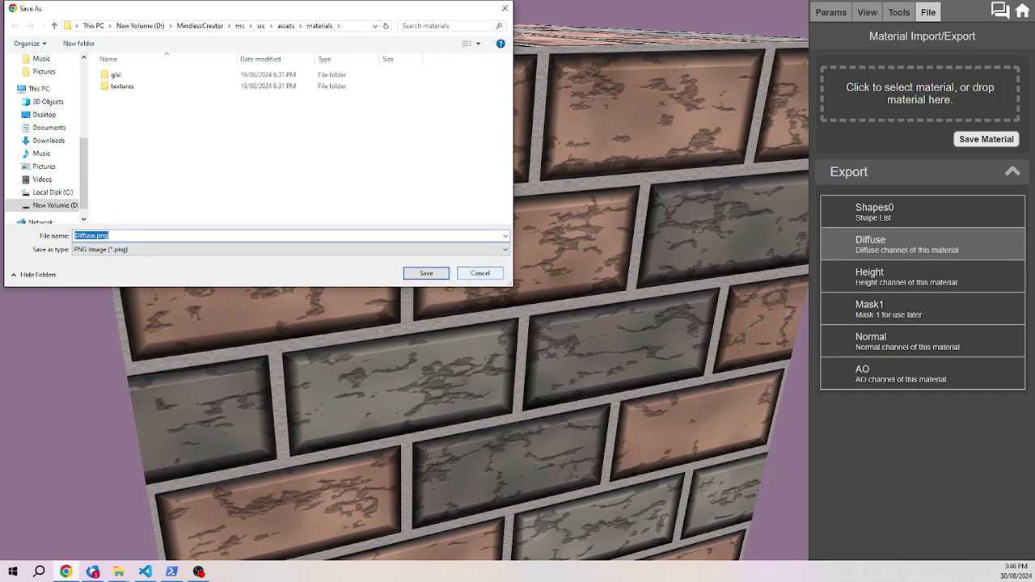
click(479, 272)
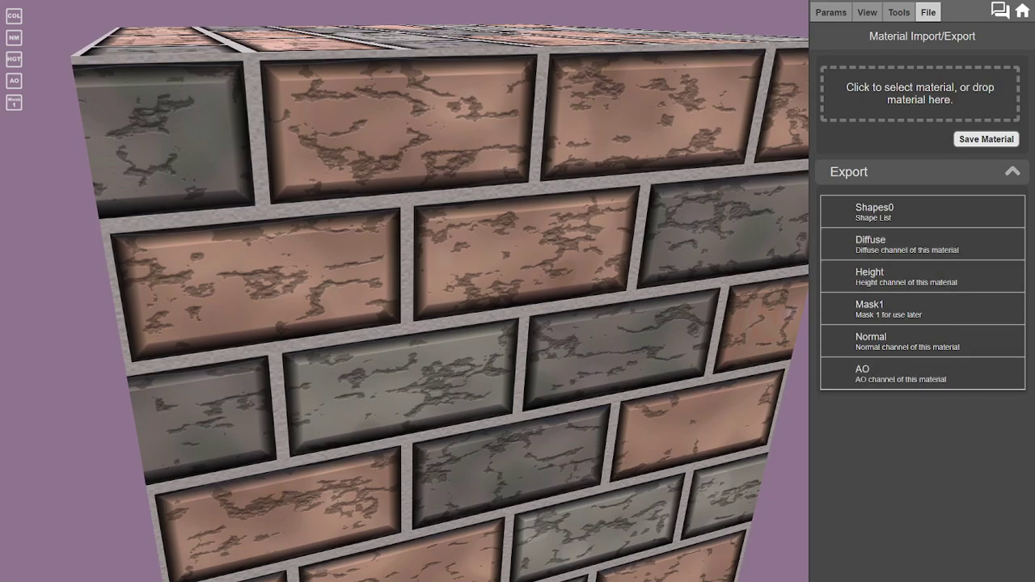
drag(501, 348, 396, 154)
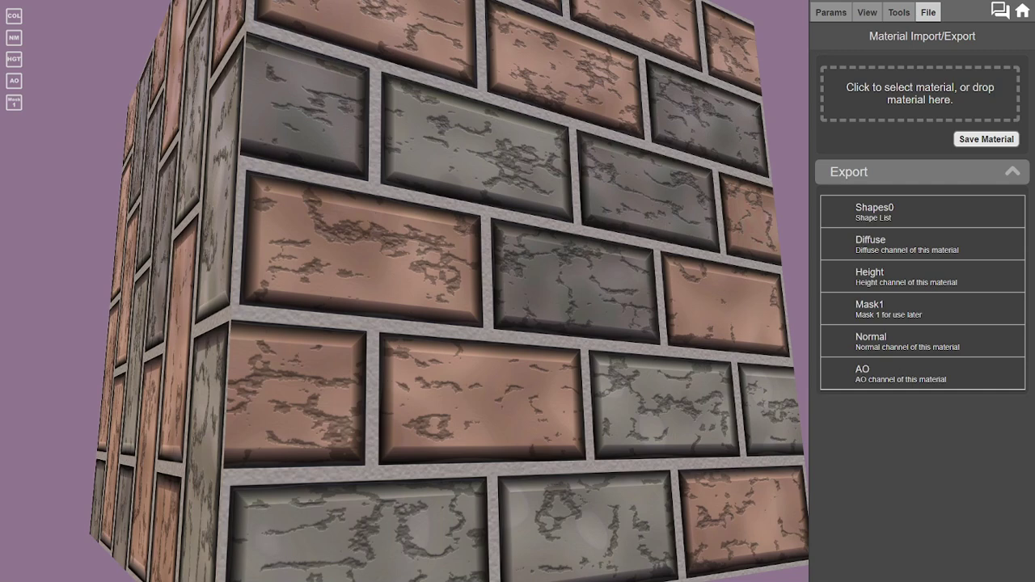
- Review the texture sizes available in the material settings, keeping 1024x1024, and view the bricks from another angle
click(830, 12)
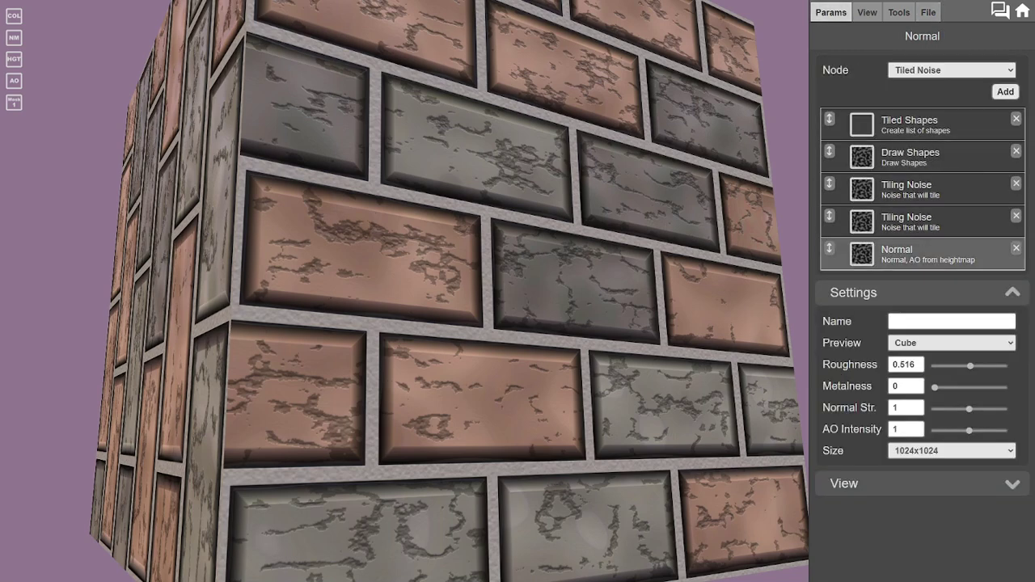
click(950, 450)
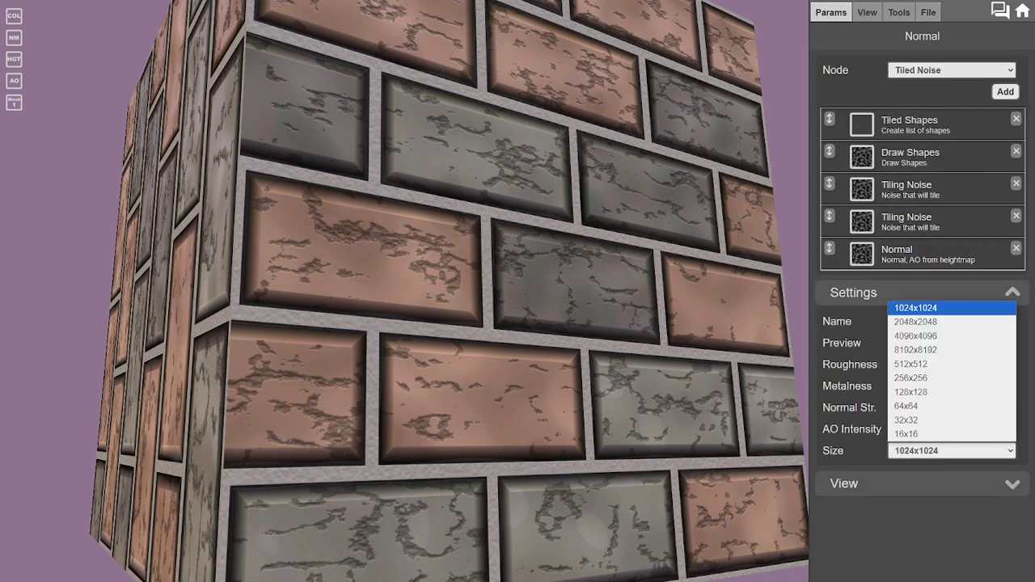
click(950, 450)
click(951, 450)
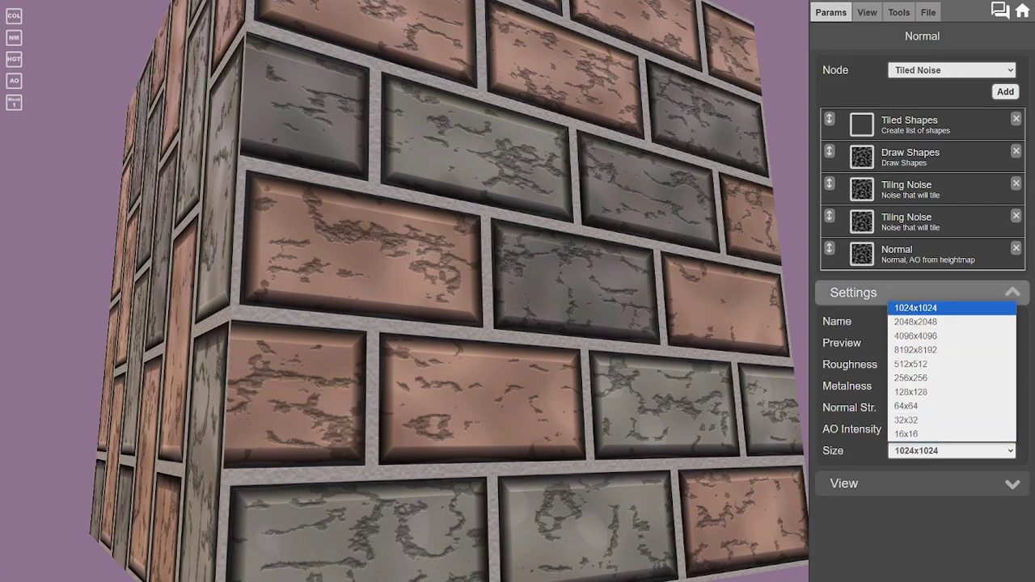
click(917, 308)
drag(420, 259, 364, 375)
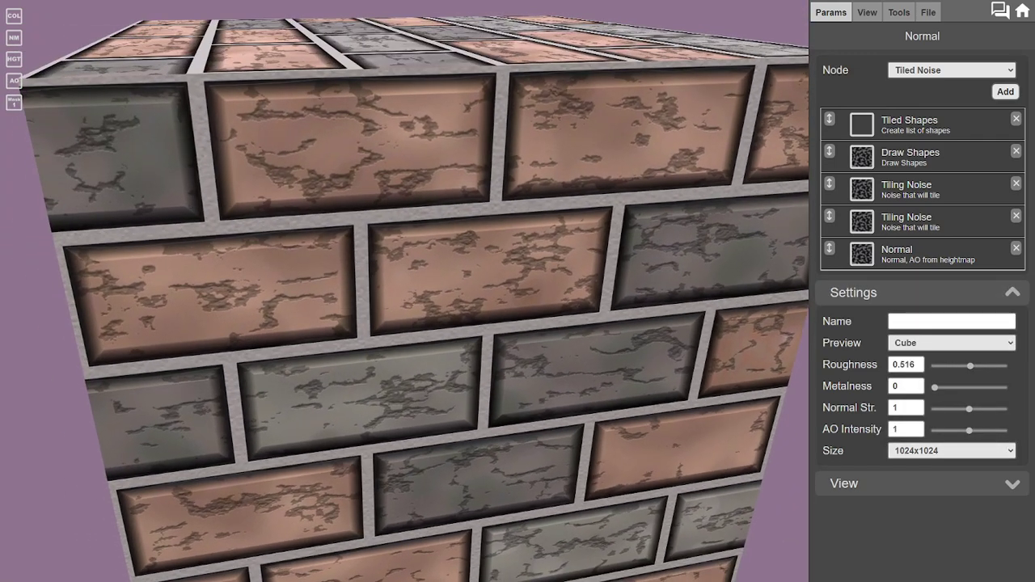